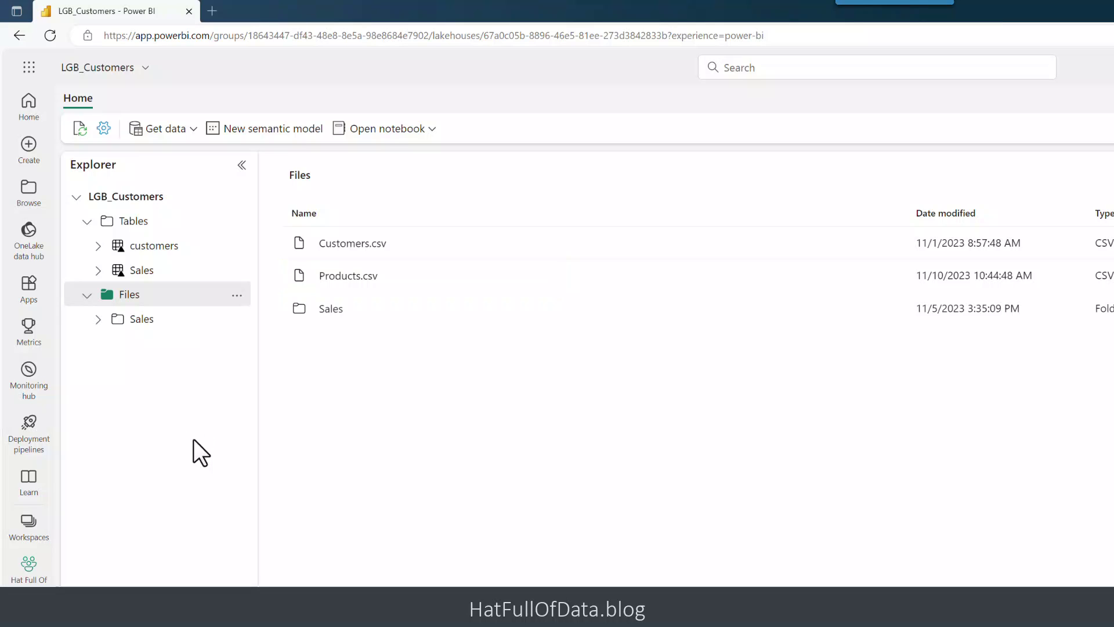
- Create a new notebook from the LGB_Customers lakehouse and name it LGB_Load_Products
click(431, 130)
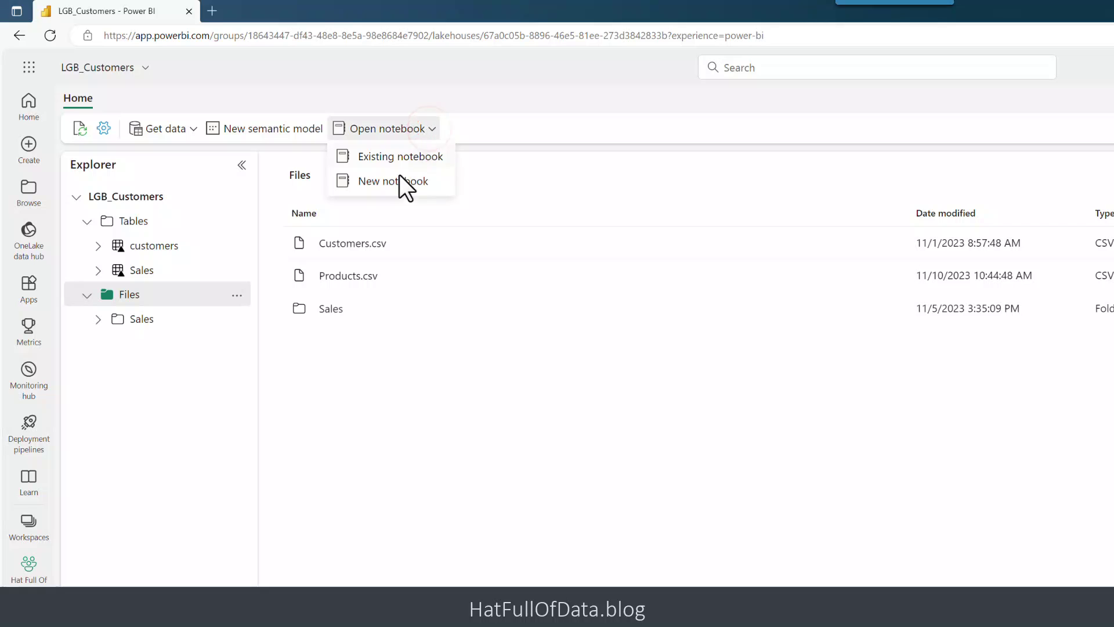
click(395, 180)
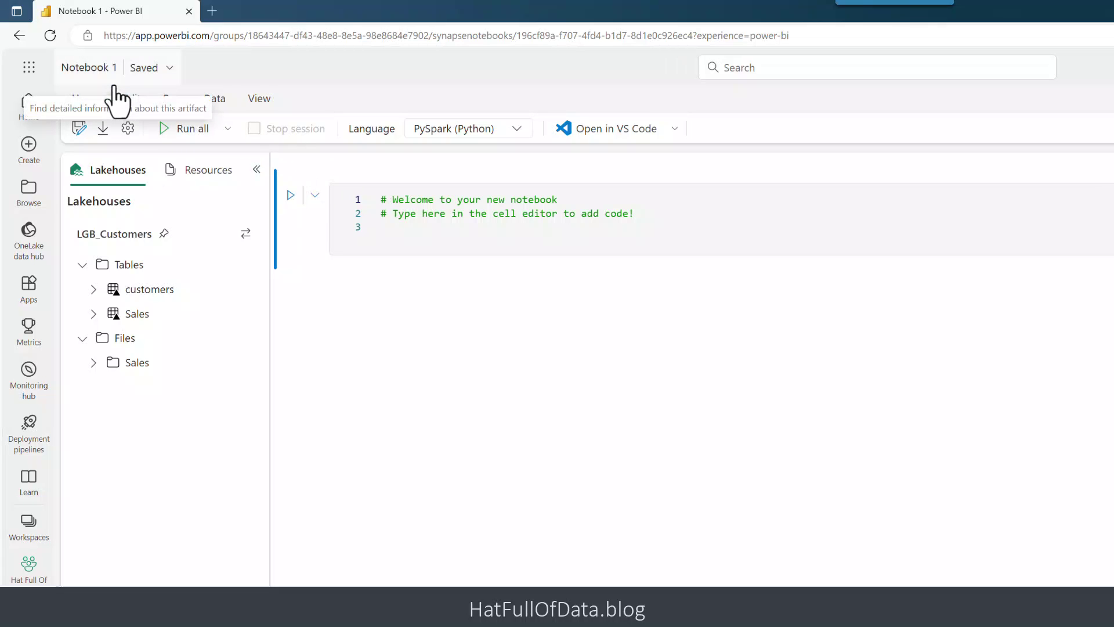
click(169, 68)
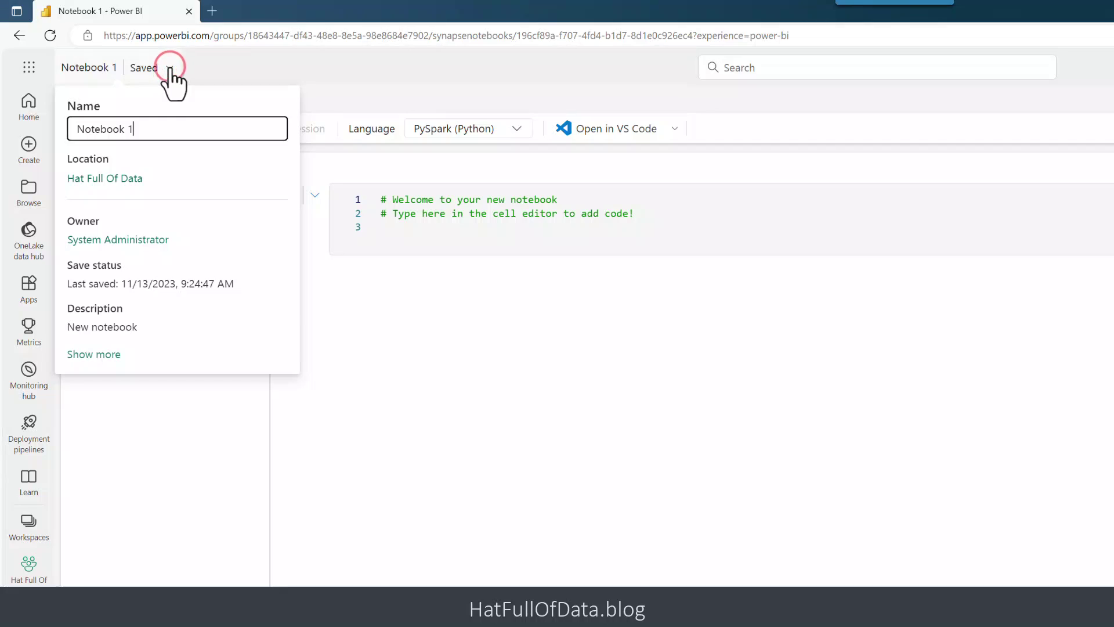
drag(146, 129, 59, 137)
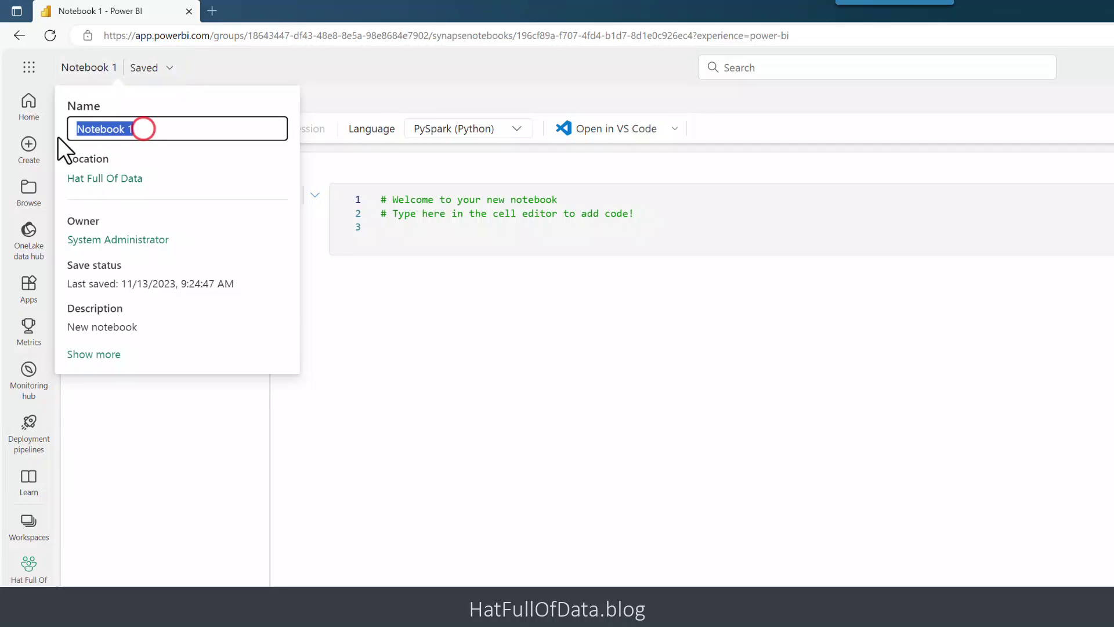
text(LGB_Load_Productso)
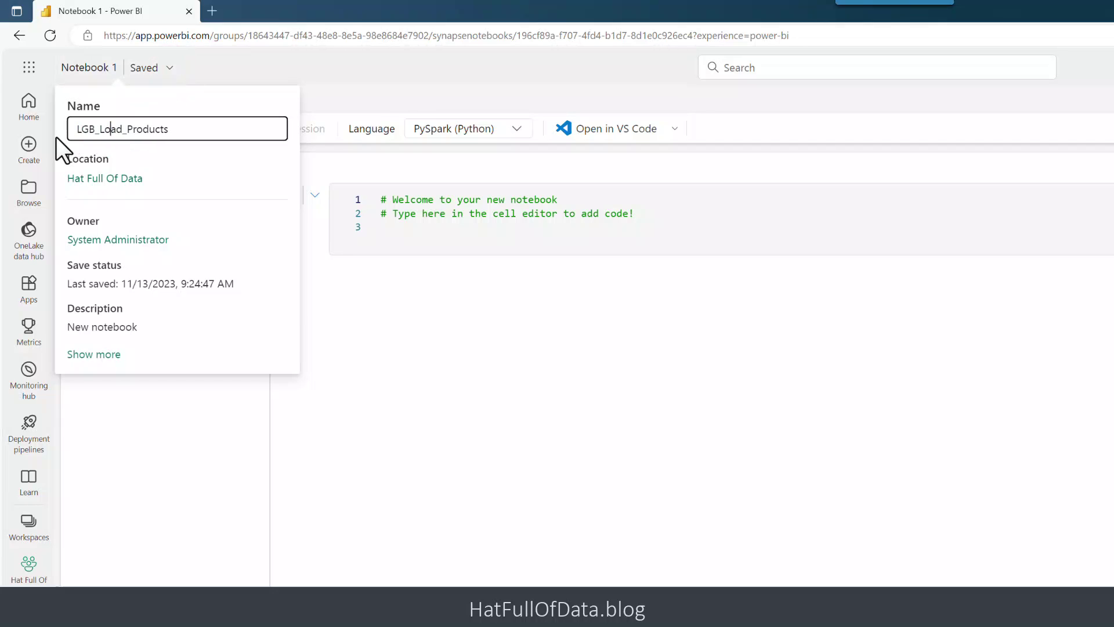
click(374, 322)
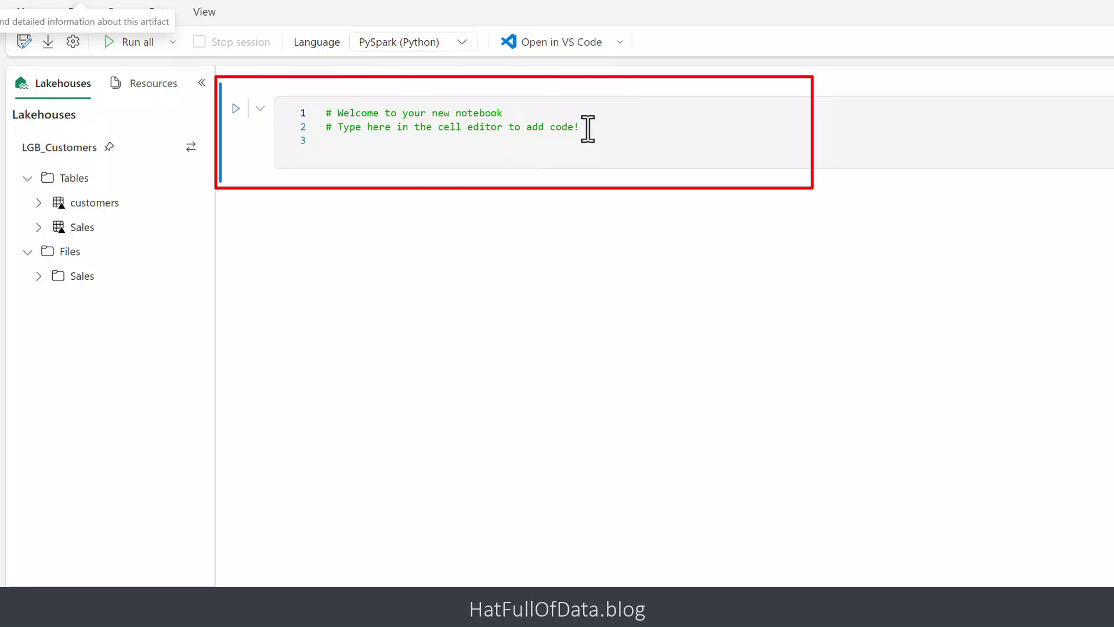
- Replace the starter comments in the first cell with the heading "# Load Products Data" and convert the cell to Markdown
drag(588, 128, 343, 118)
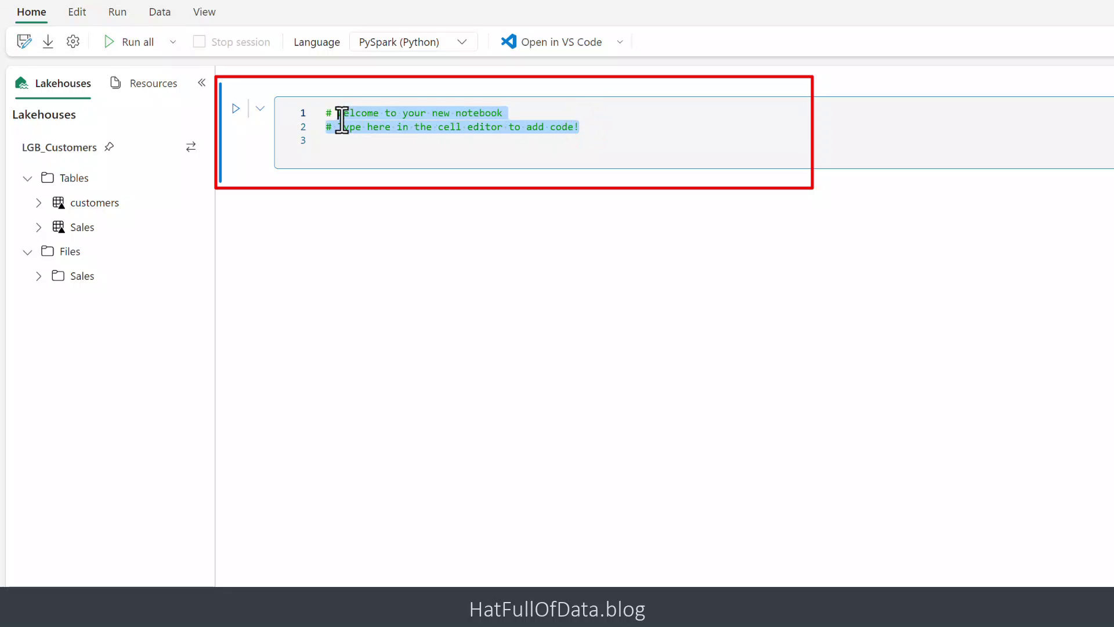
mouse_move(393, 174)
key(BackSpace)
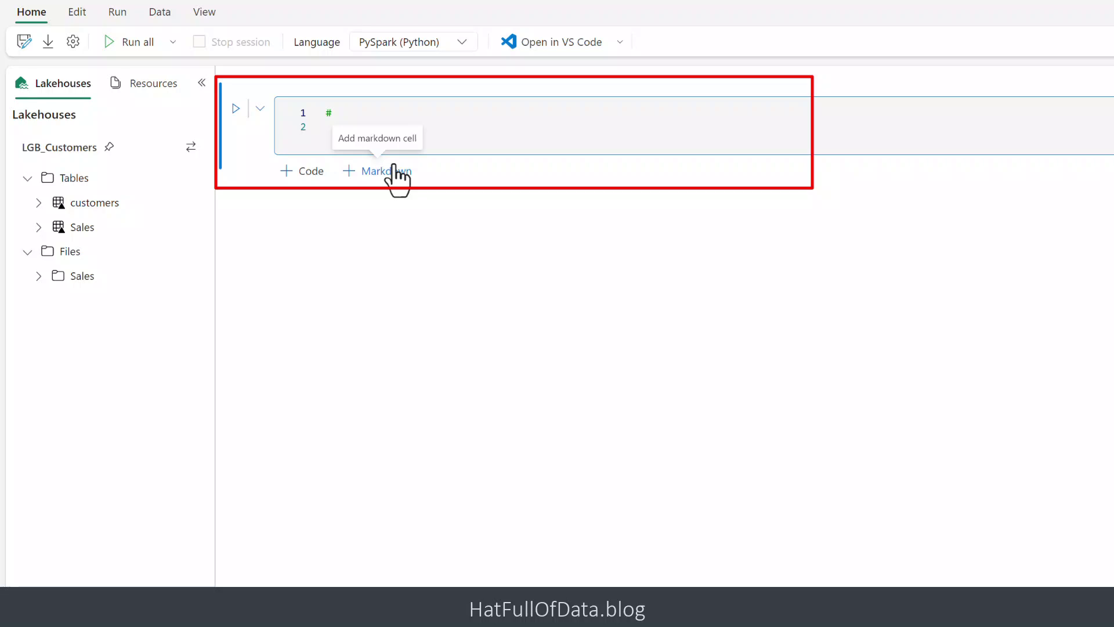
text(LOad)
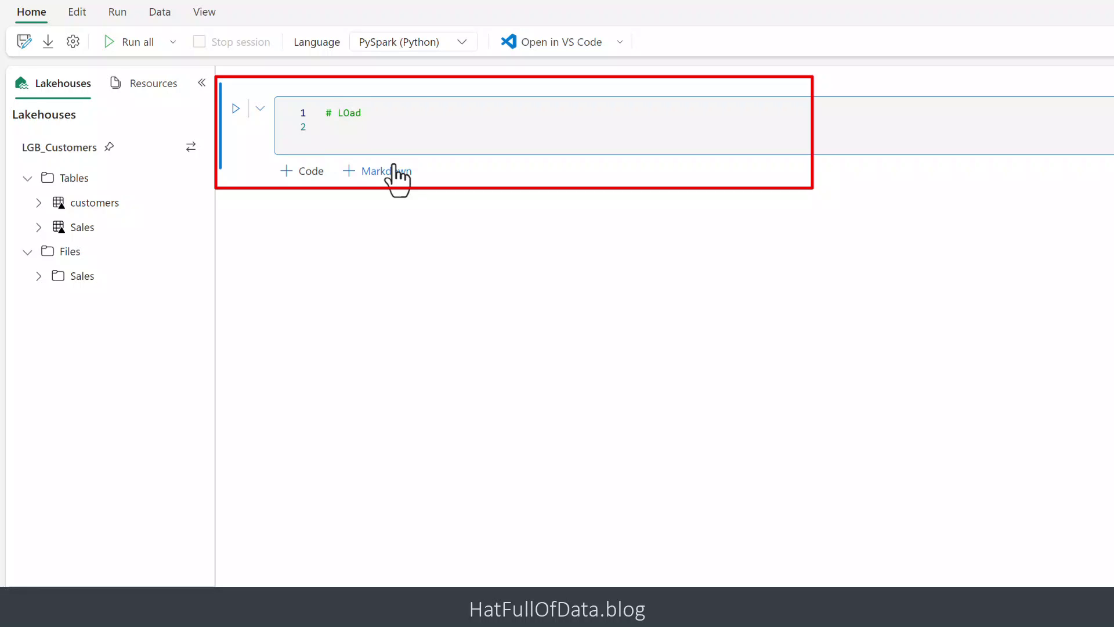
key(BackSpace)
key(BackSpace)
key(BackSpace)
text(oad Products Data)
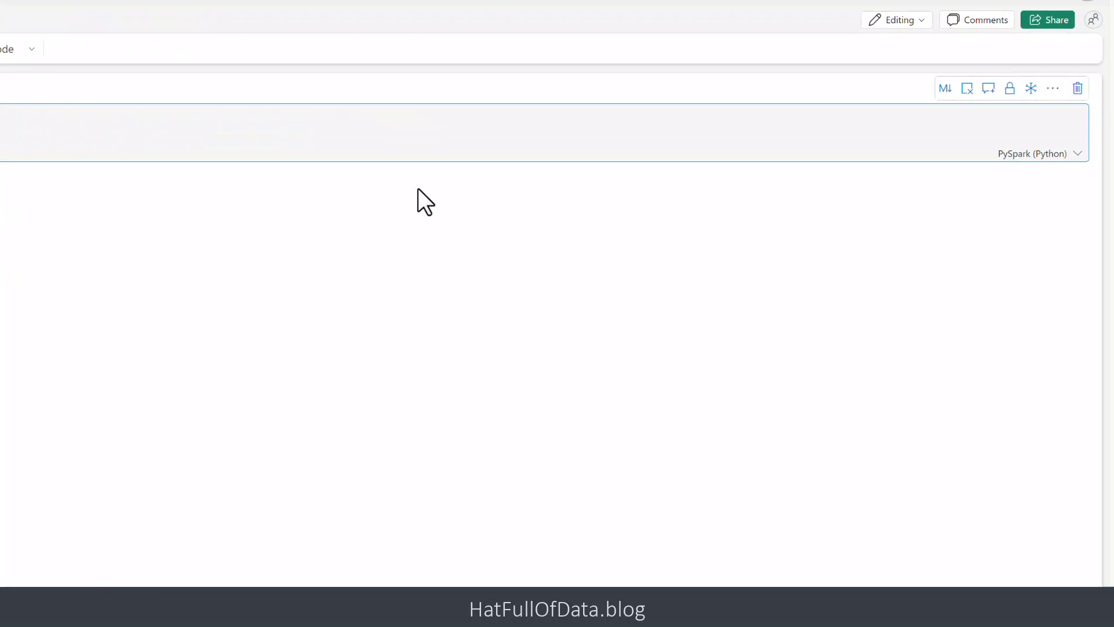
click(945, 89)
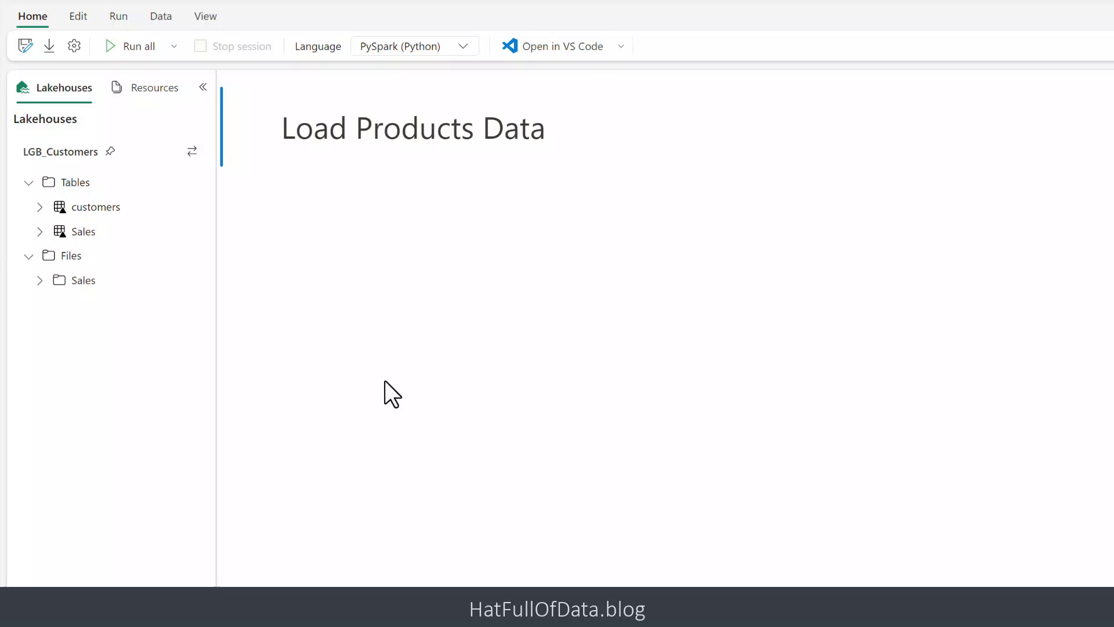
- Generate a Spark load cell for Products.csv from the lakehouse files and run it
click(75, 256)
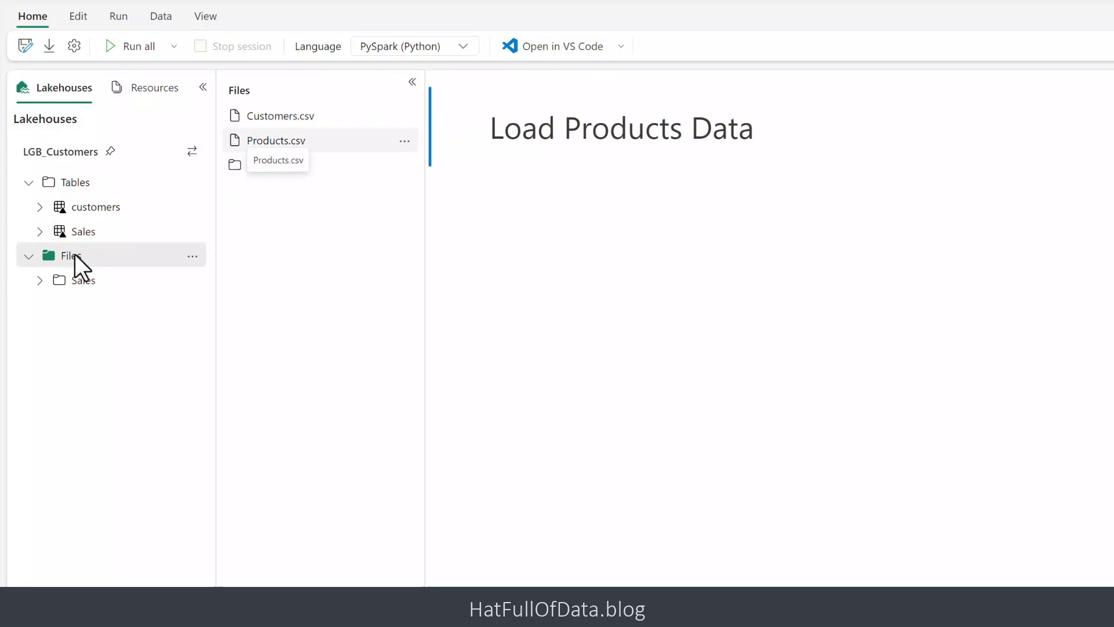
click(405, 143)
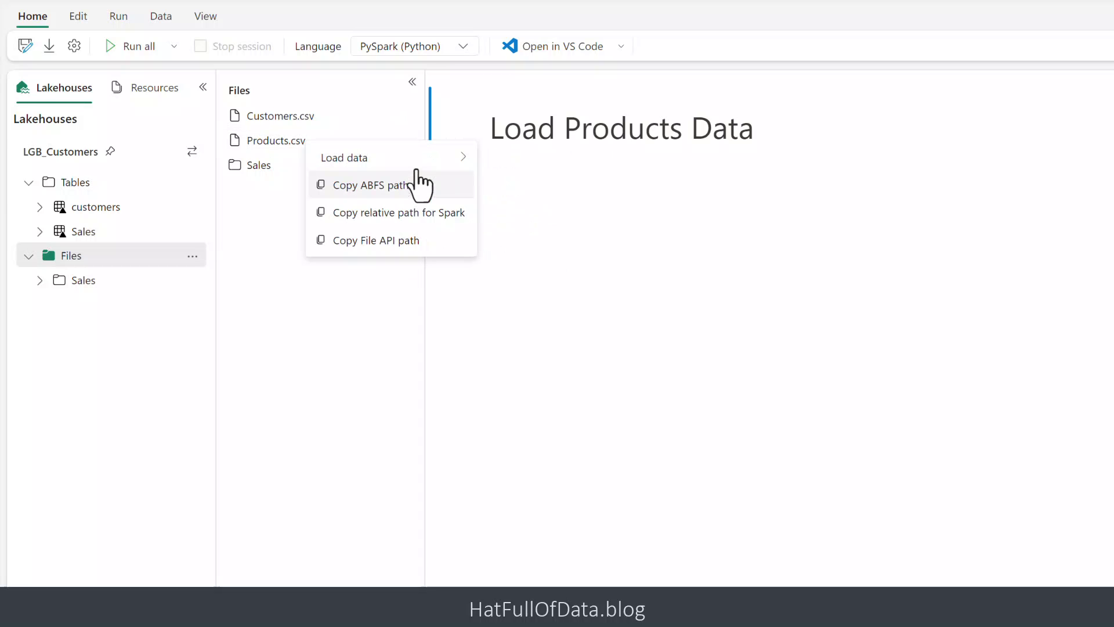
mouse_move(415, 169)
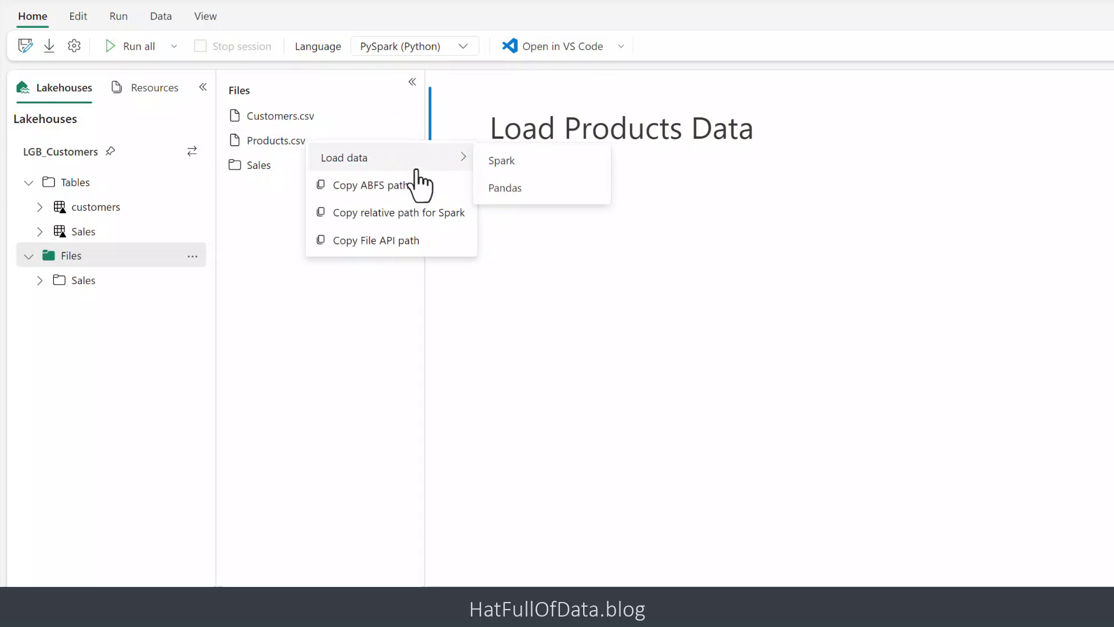
click(510, 166)
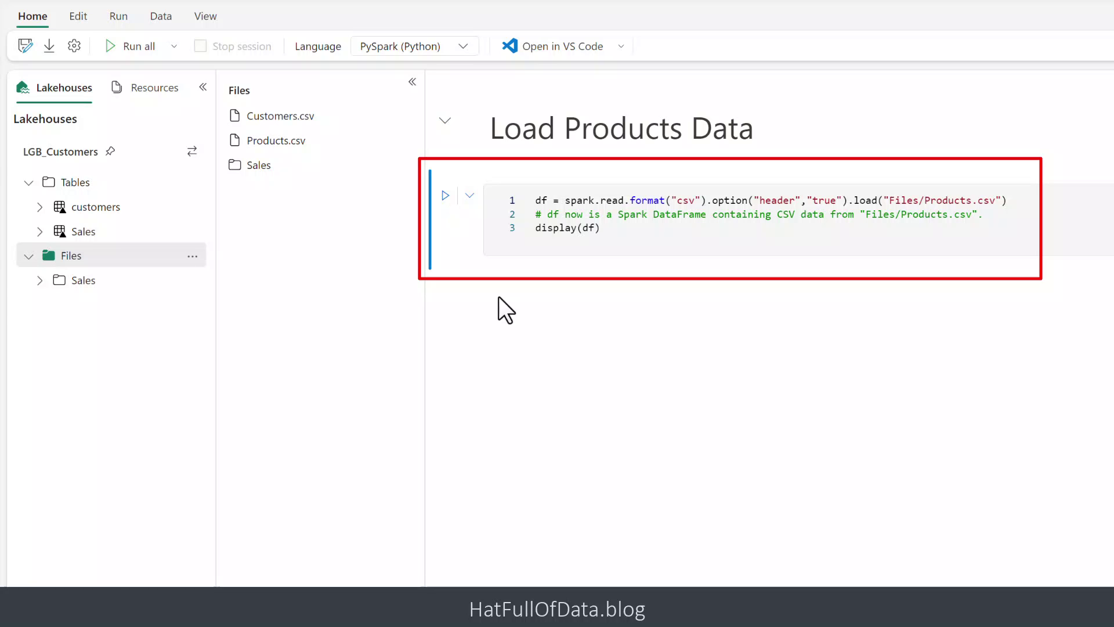
click(445, 196)
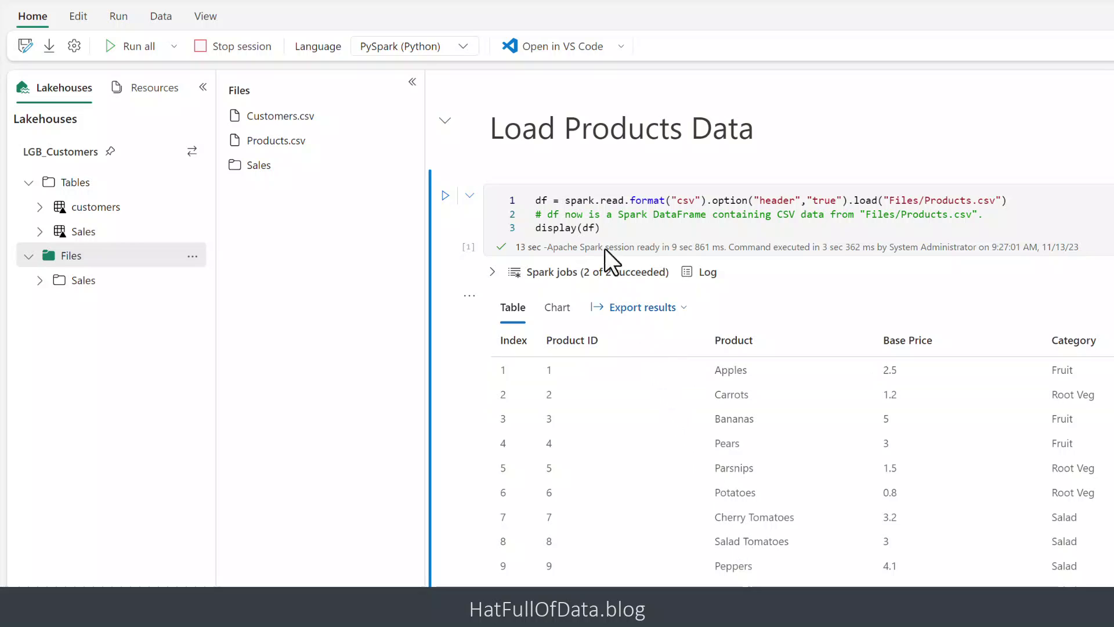
- Limit the displayed DataFrame to four rows by changing the last line to display(df.take(4))
click(598, 228)
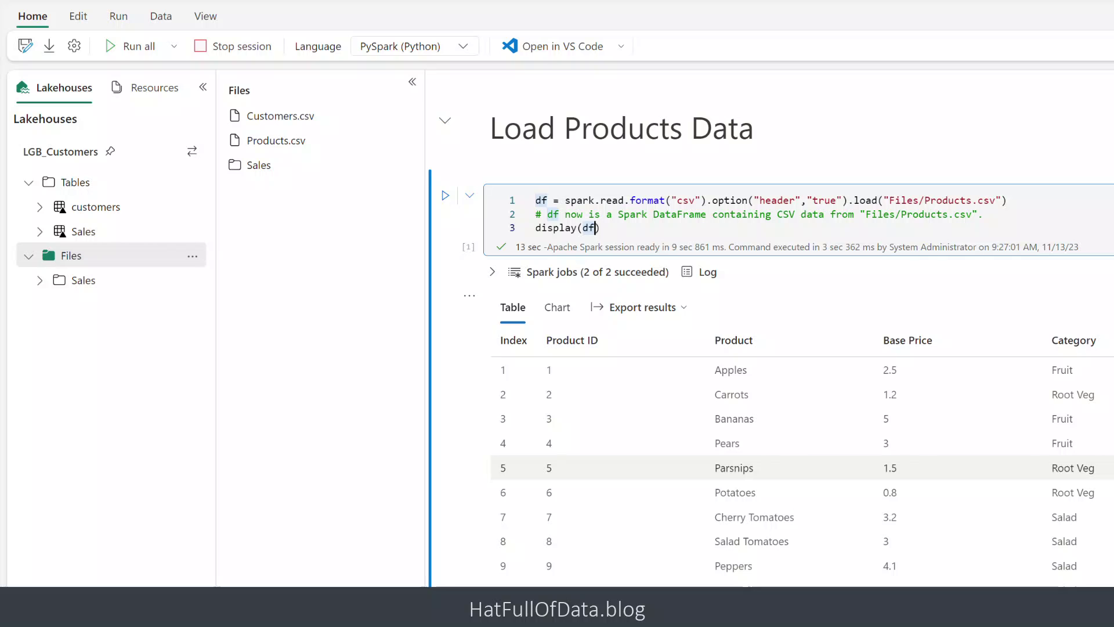
text(.)
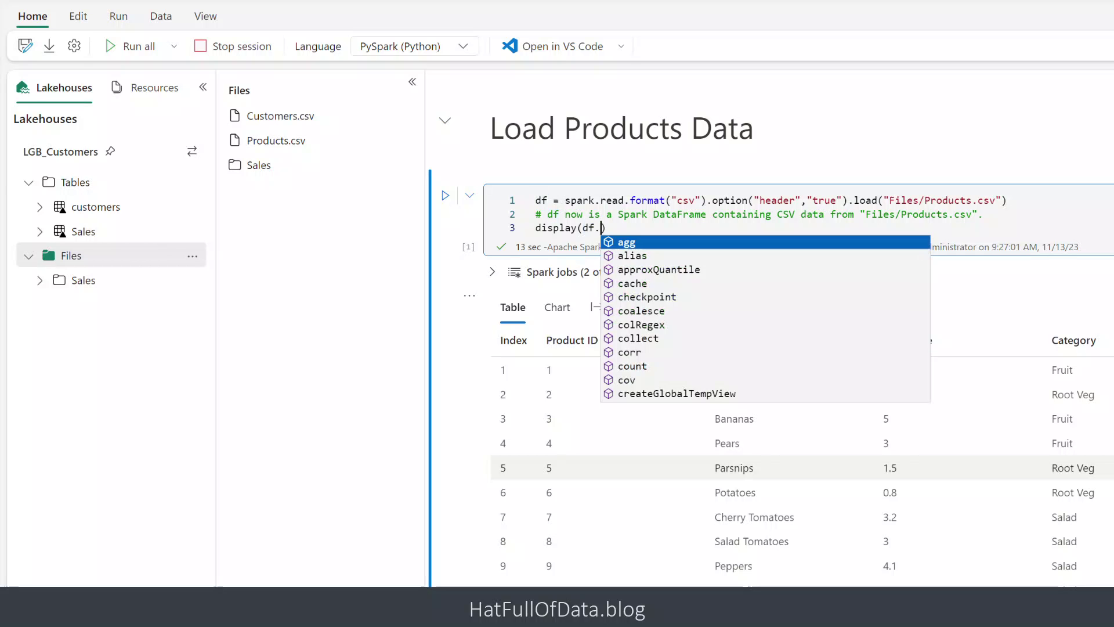
text(ta)
text(ke)
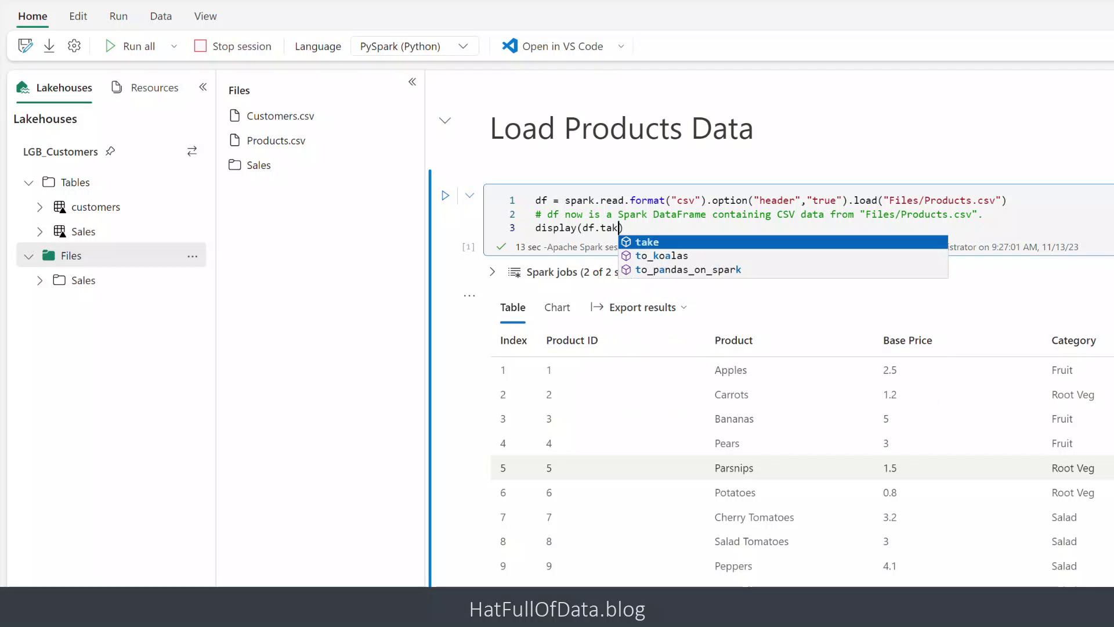
text((4)
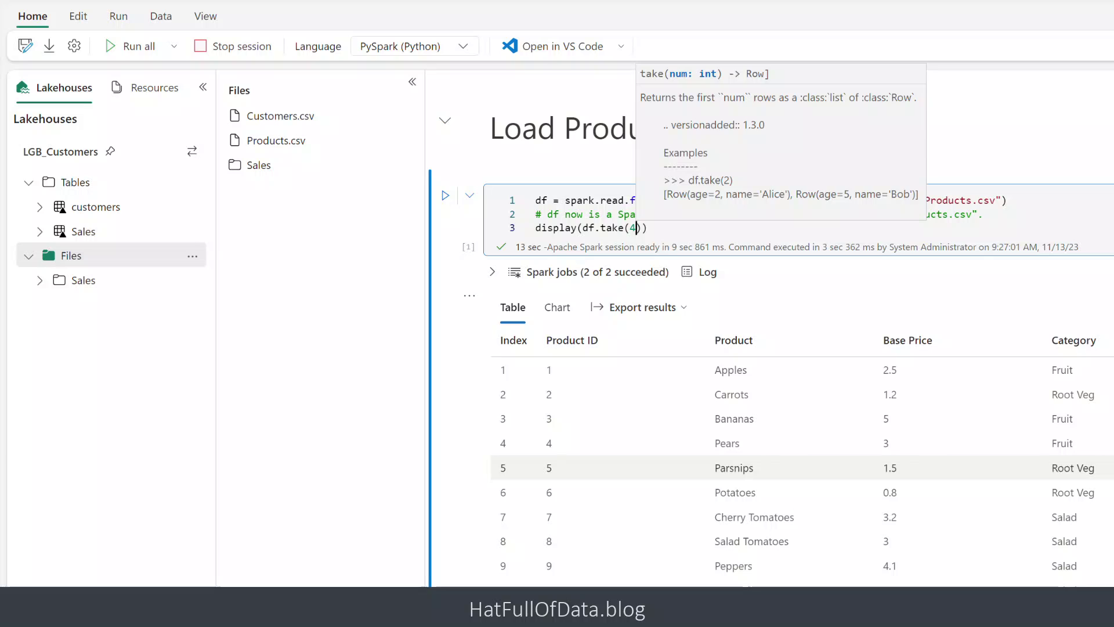
text()))
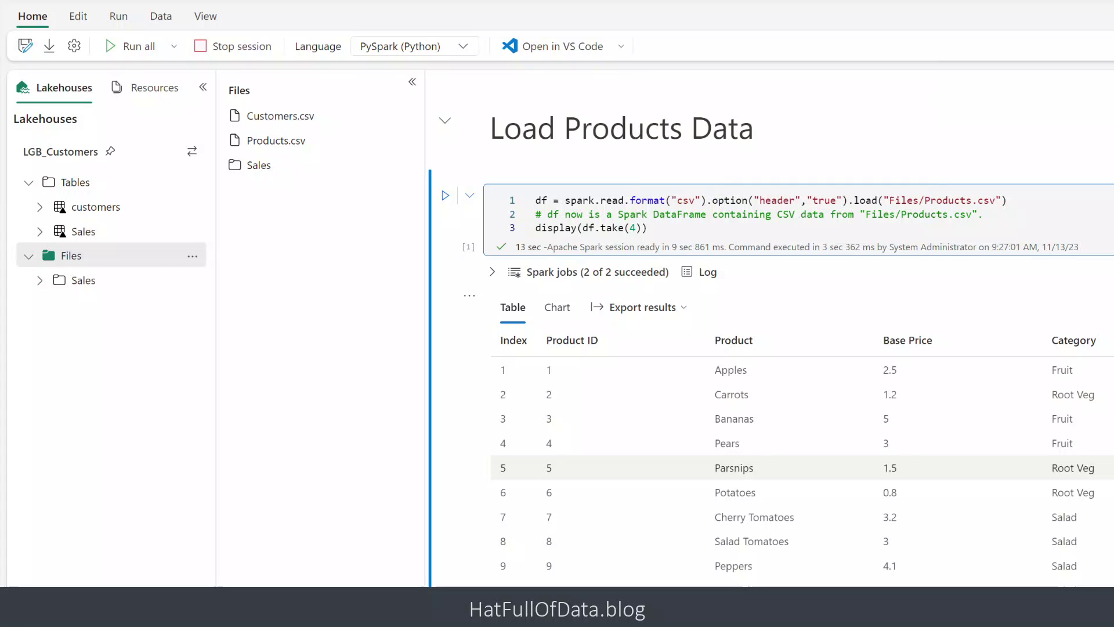
- Add the line df.dtypes below the display call and run the cell
key(Return)
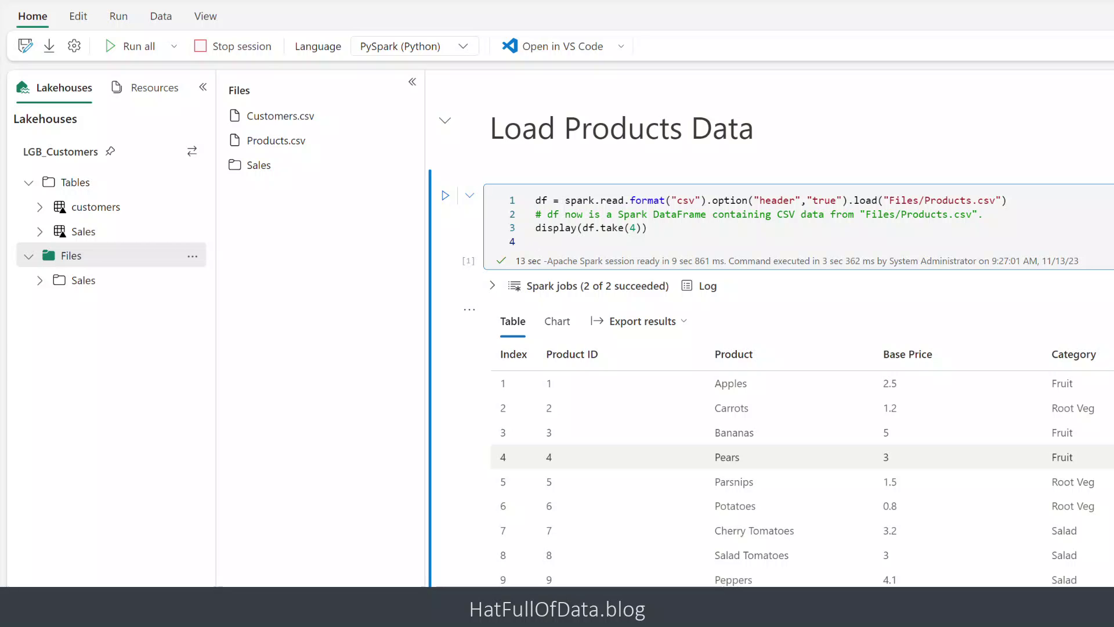
text(df.dt)
key(Tab)
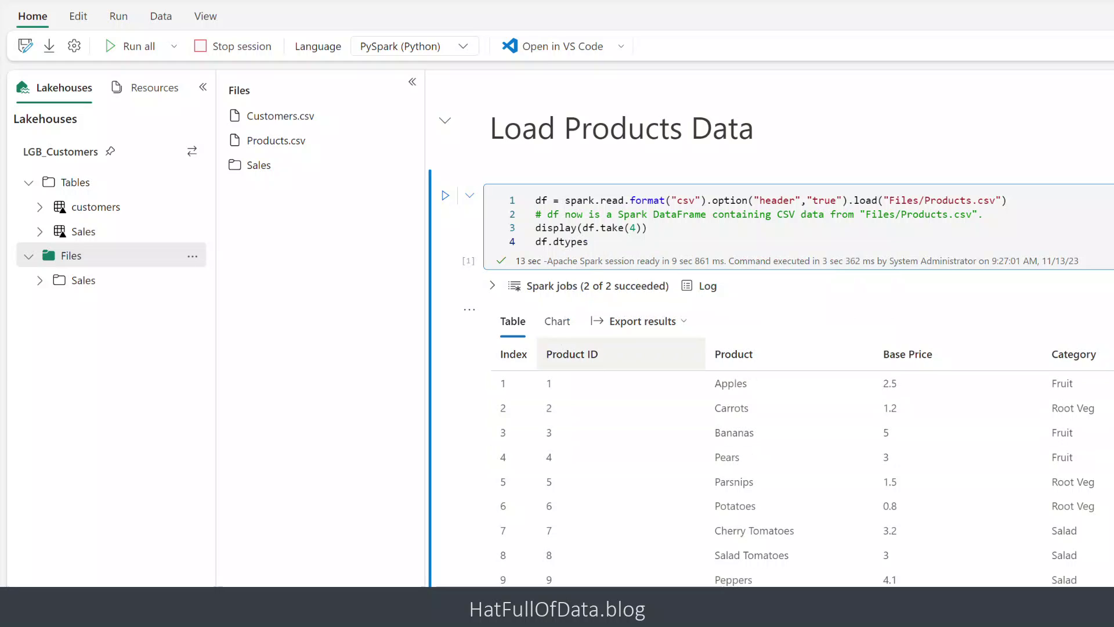
click(444, 199)
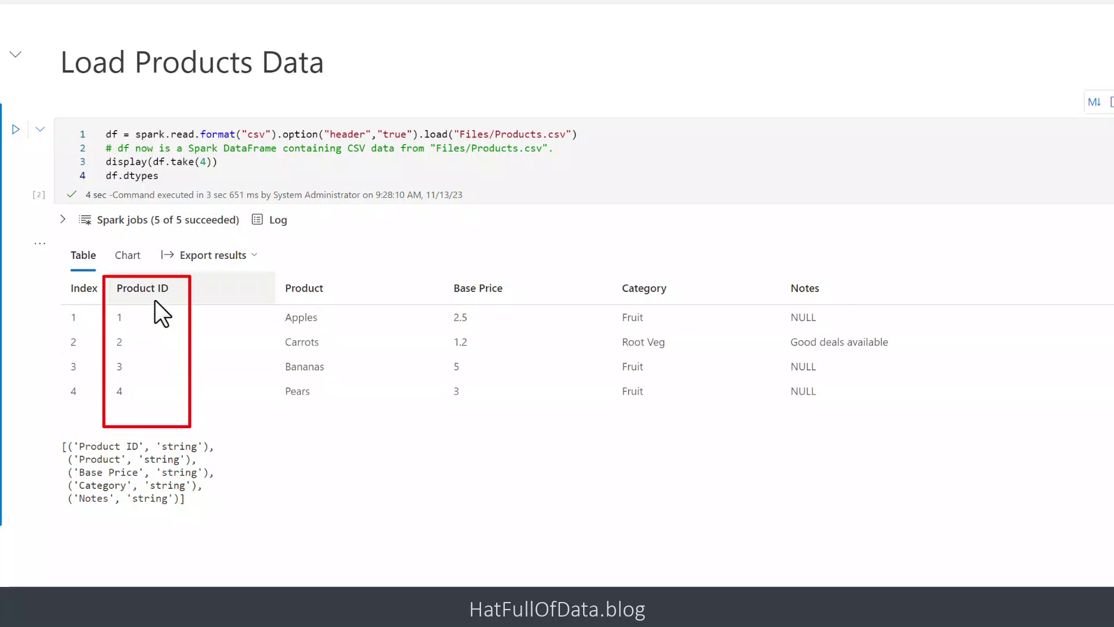
click(475, 299)
right_click(475, 299)
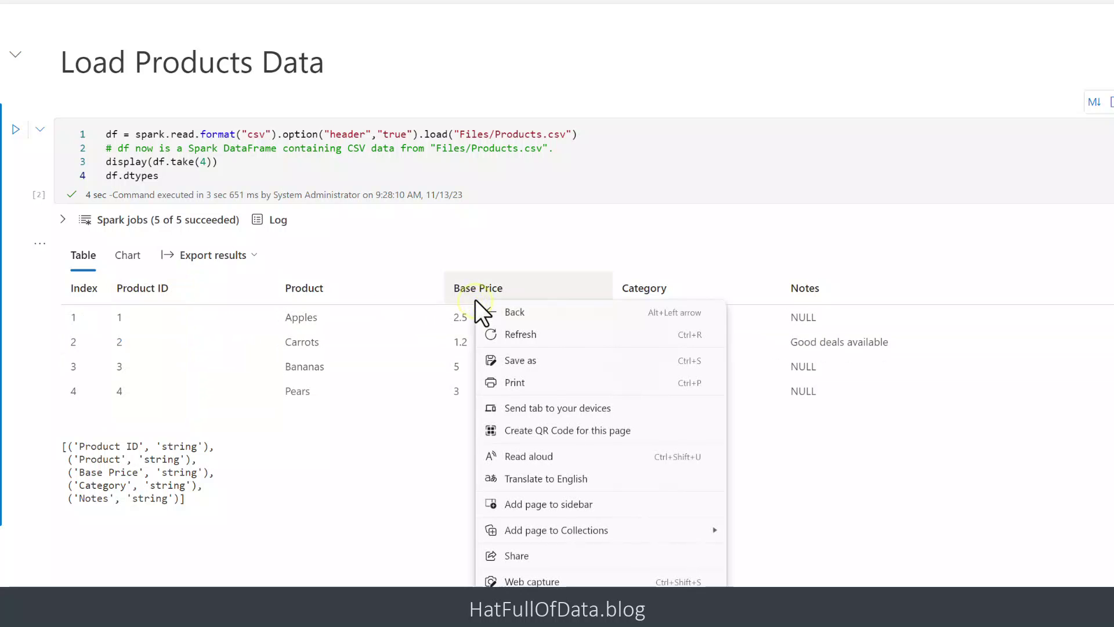
click(802, 475)
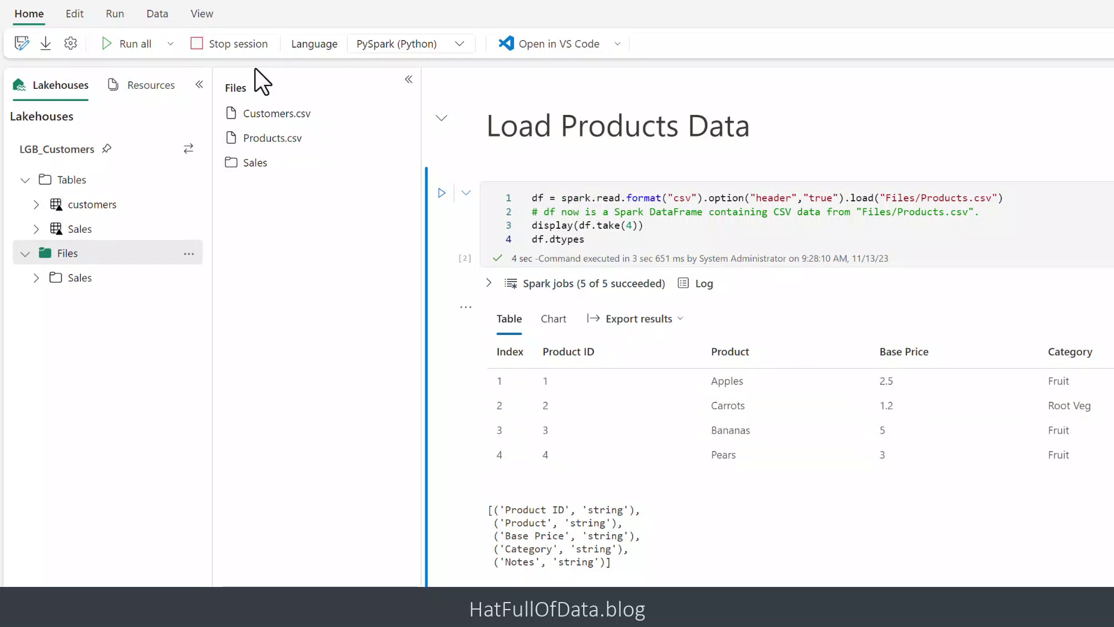
- Open the Spark DataFrame df in Data Wrangler
click(157, 17)
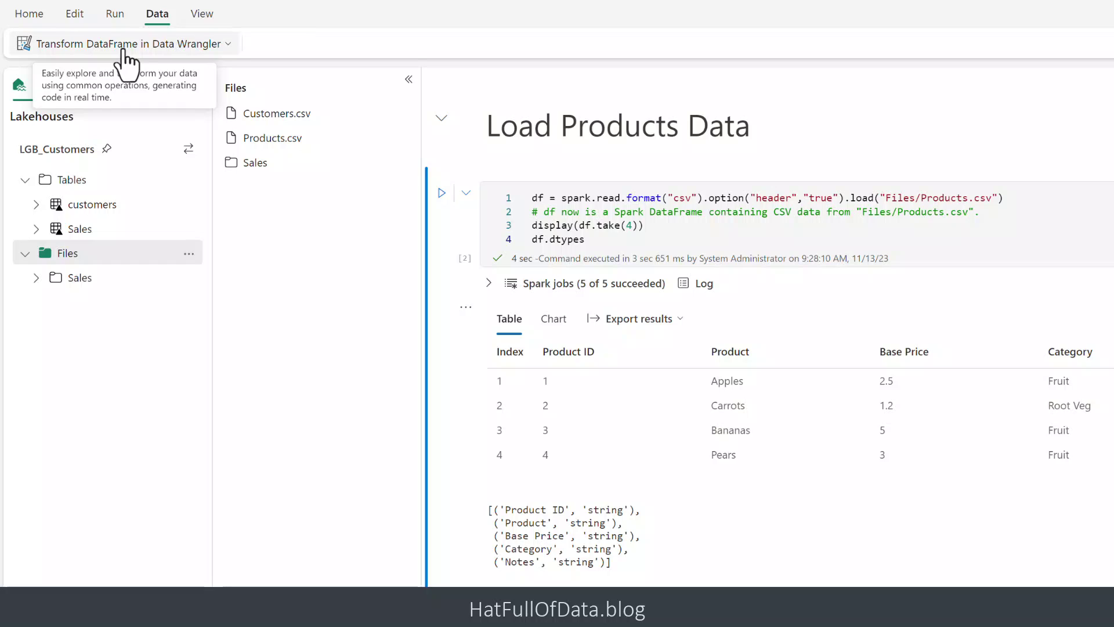
click(123, 46)
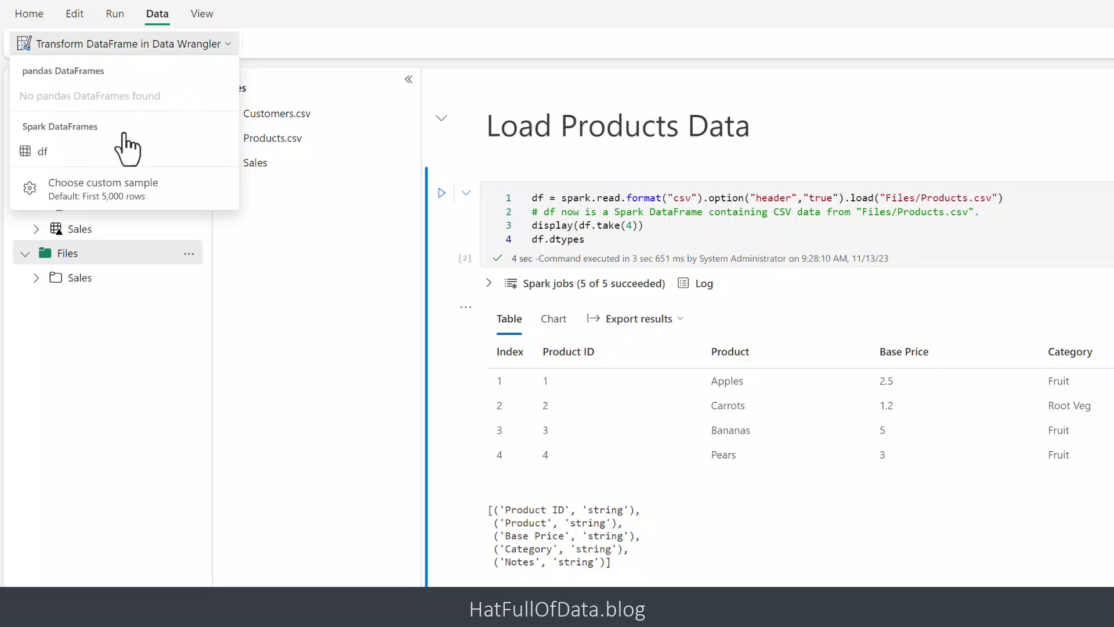
click(52, 150)
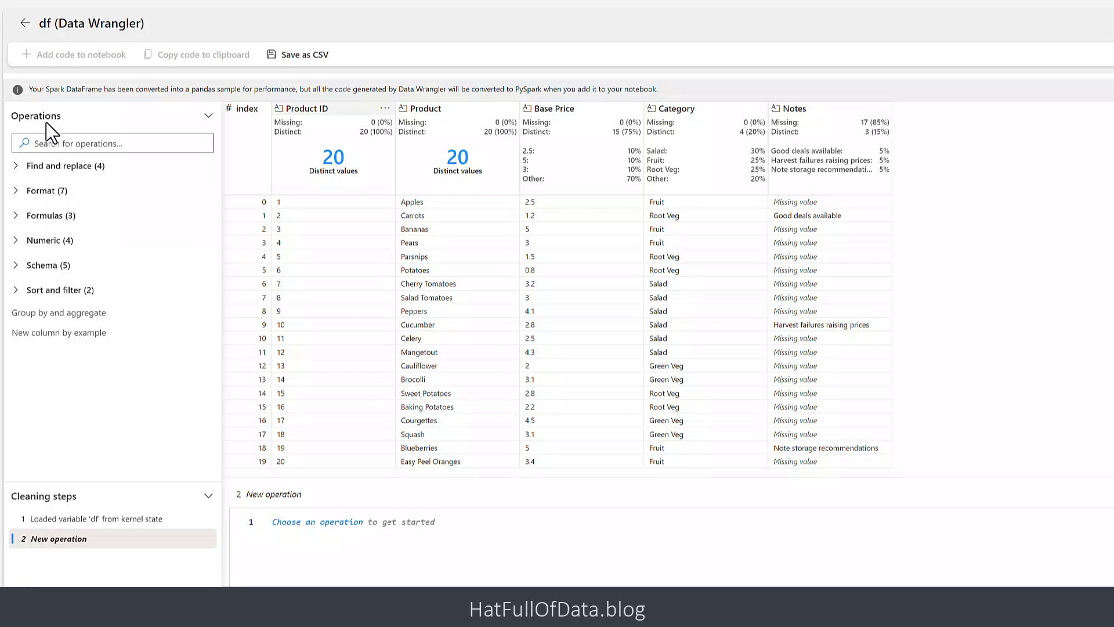
- Rename the Product ID column to Product_ID and apply the operation
click(385, 109)
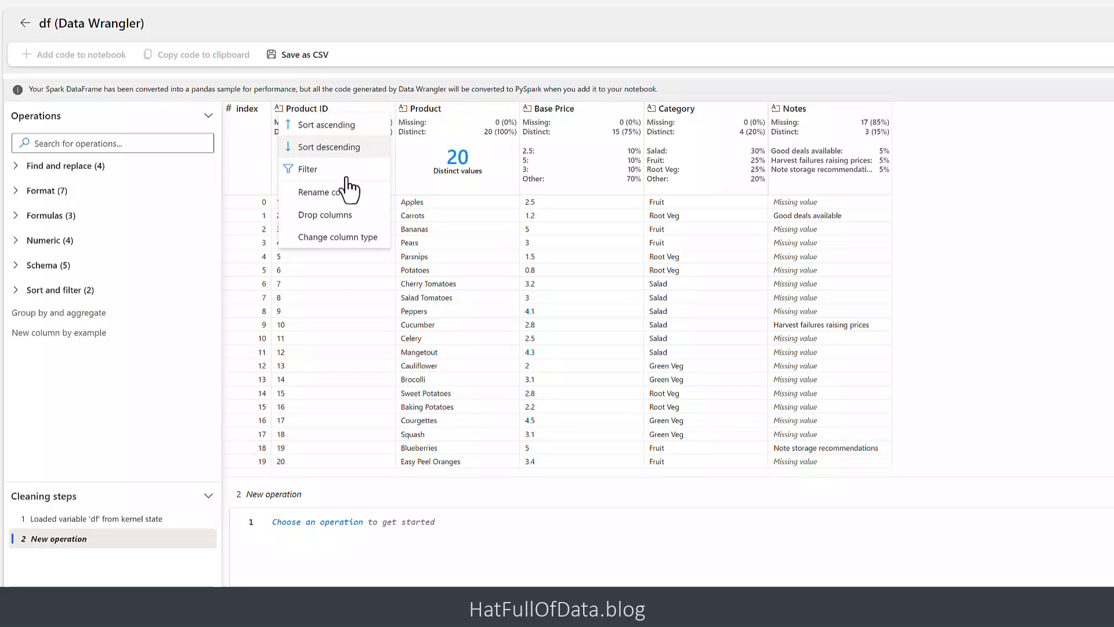
click(329, 192)
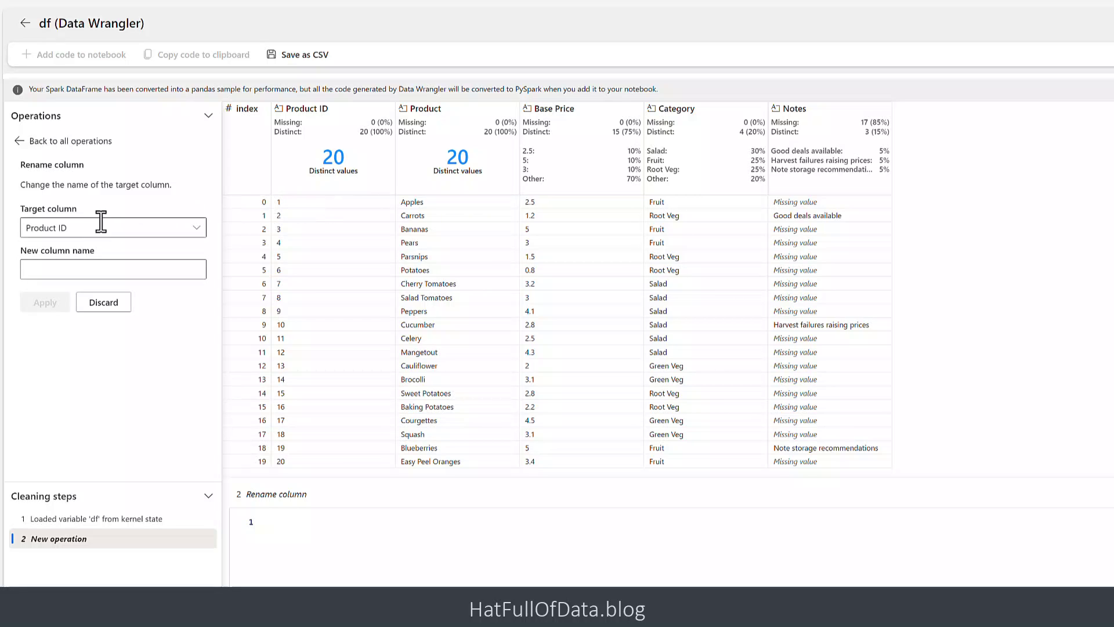
click(77, 226)
drag(77, 227, 49, 270)
click(49, 270)
text(ProductID)
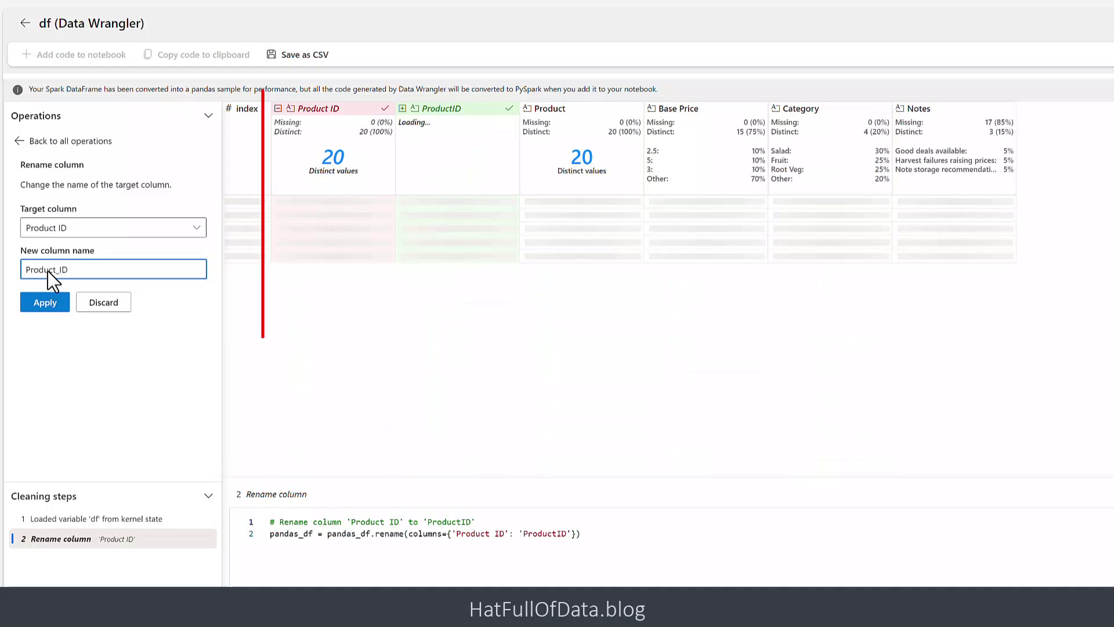
text(_)
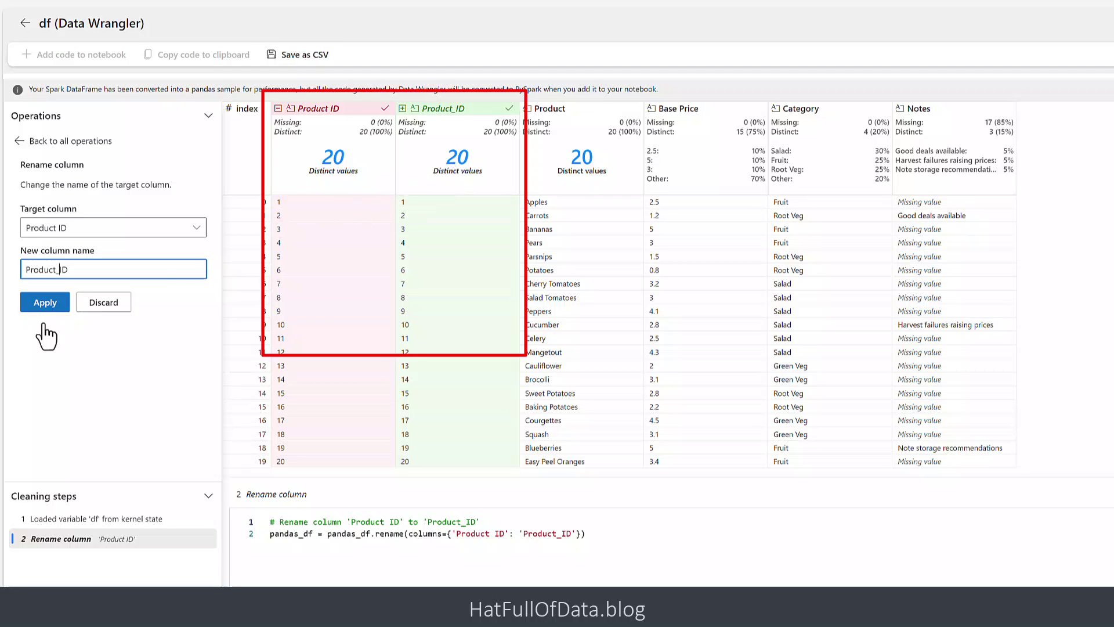
click(44, 302)
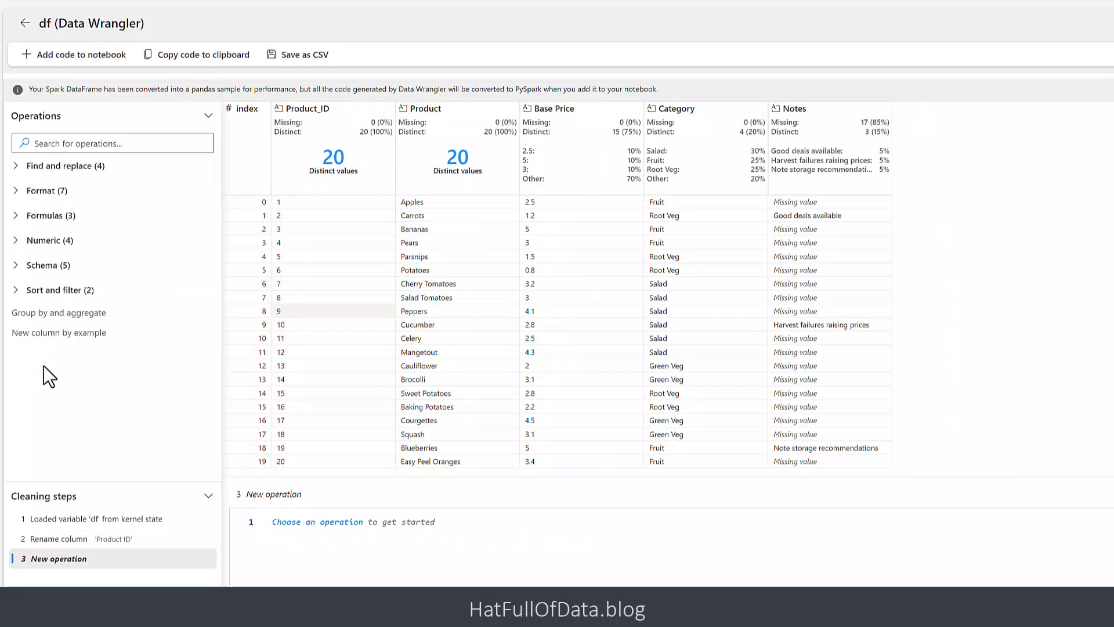
- Rename the Base Price column to Base_Price and apply the operation
click(633, 108)
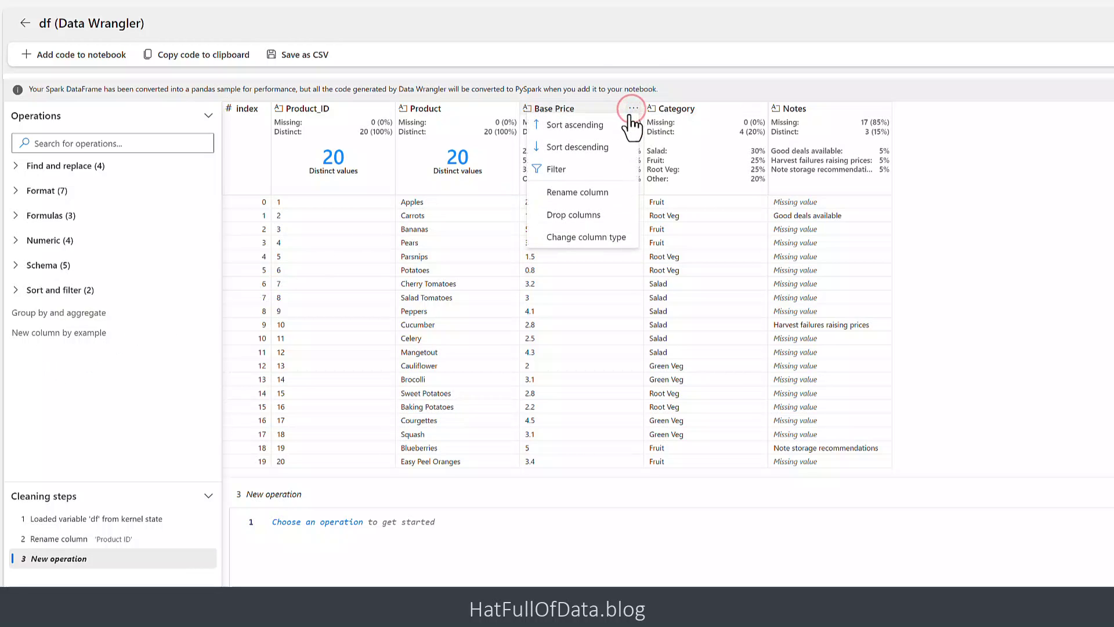
click(584, 192)
click(151, 268)
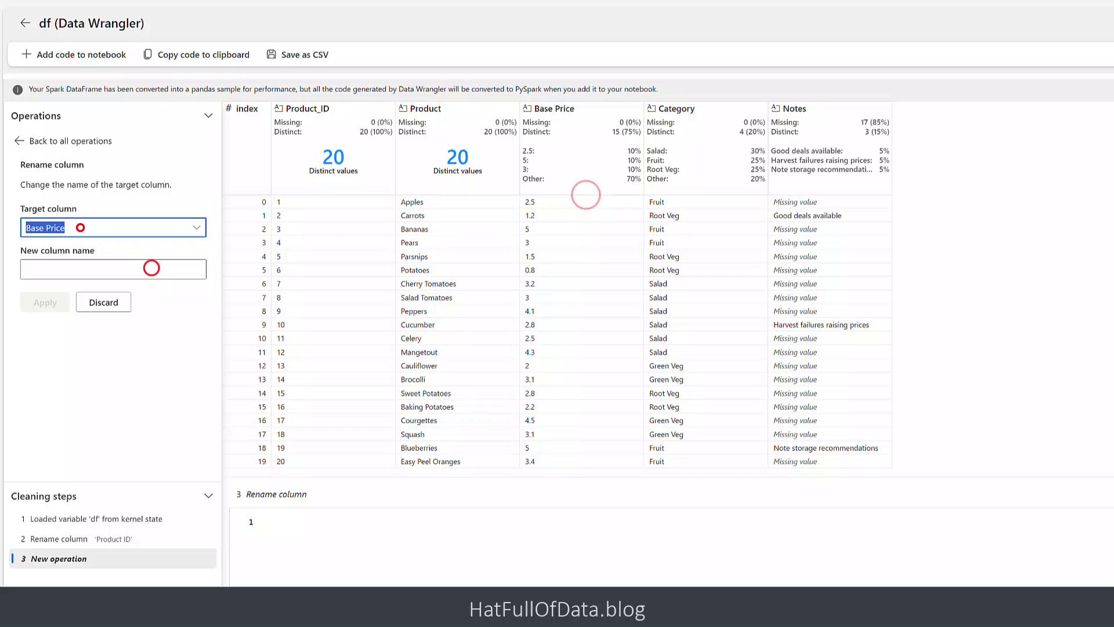
click(46, 268)
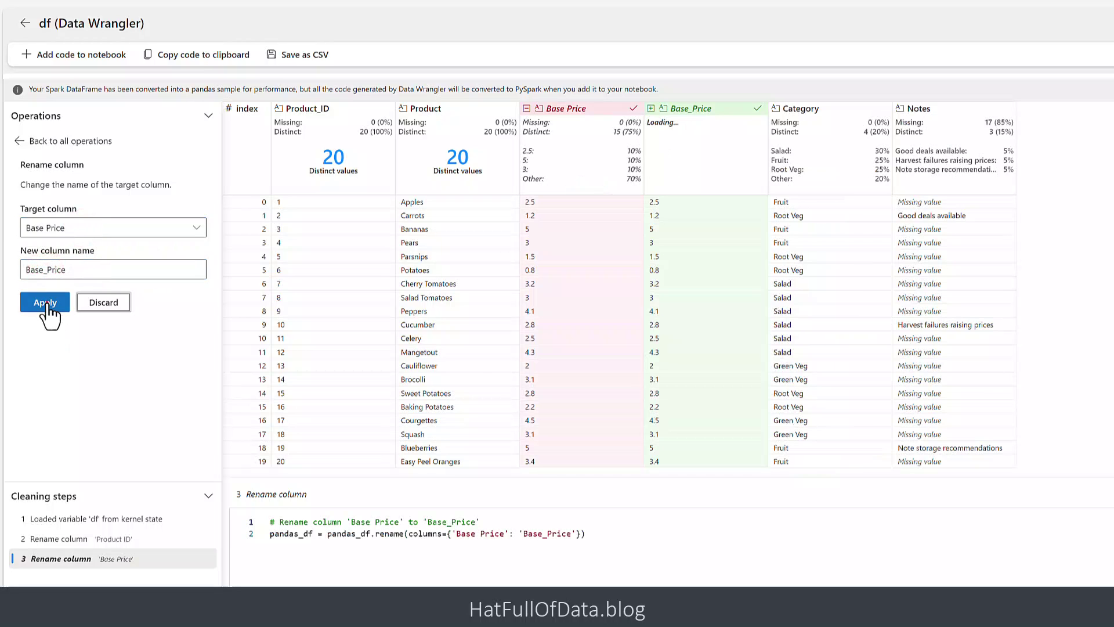
click(46, 301)
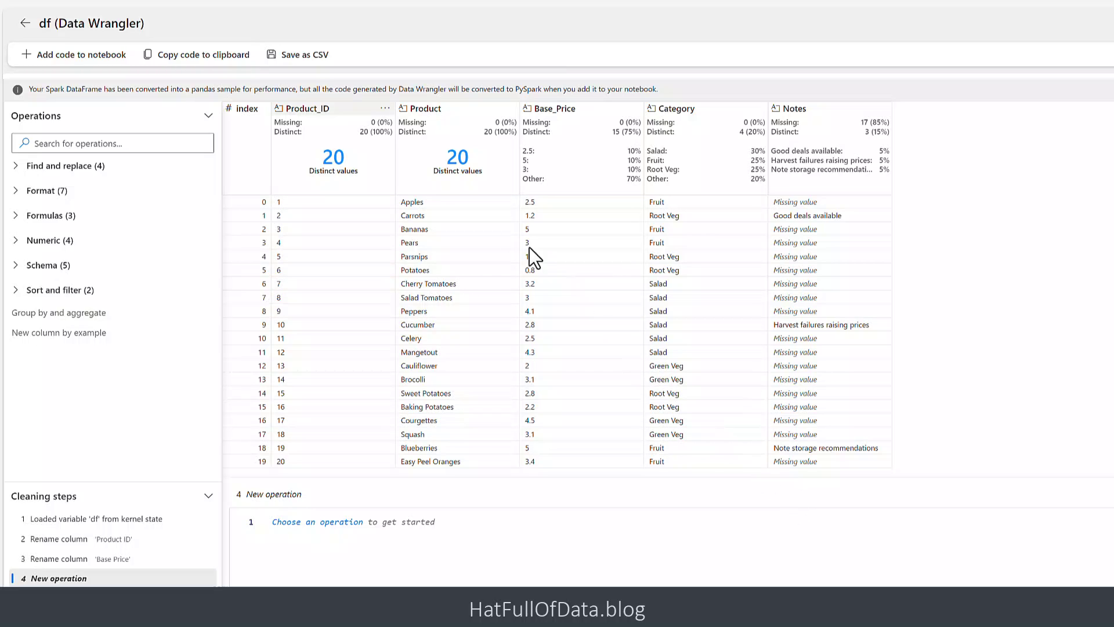
- Change the Product_ID column type to int64 and apply the operation
click(385, 109)
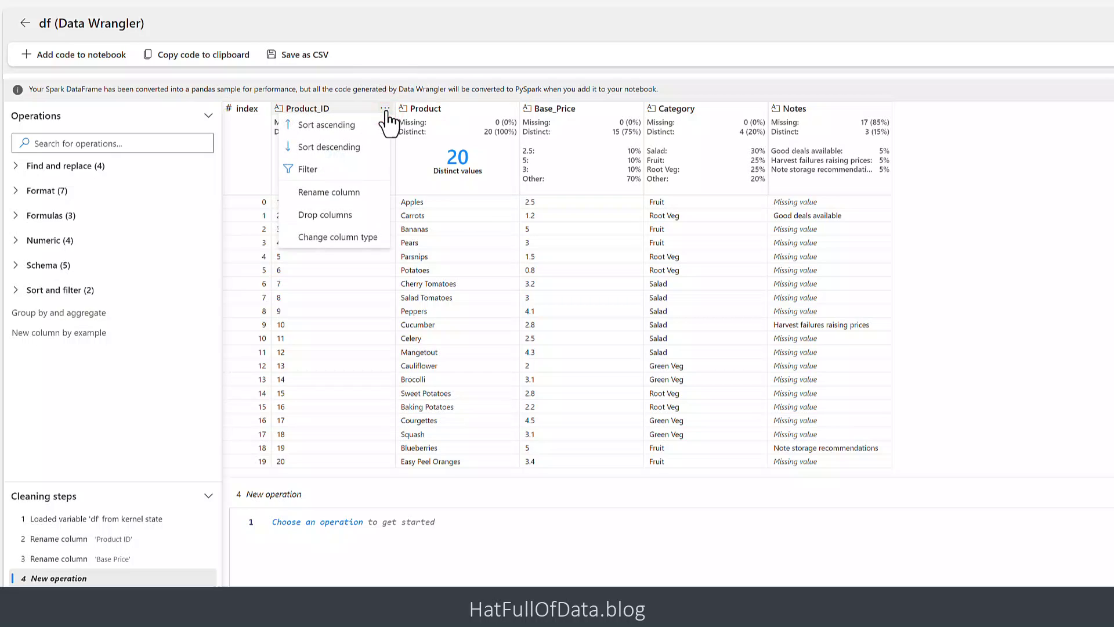
click(320, 238)
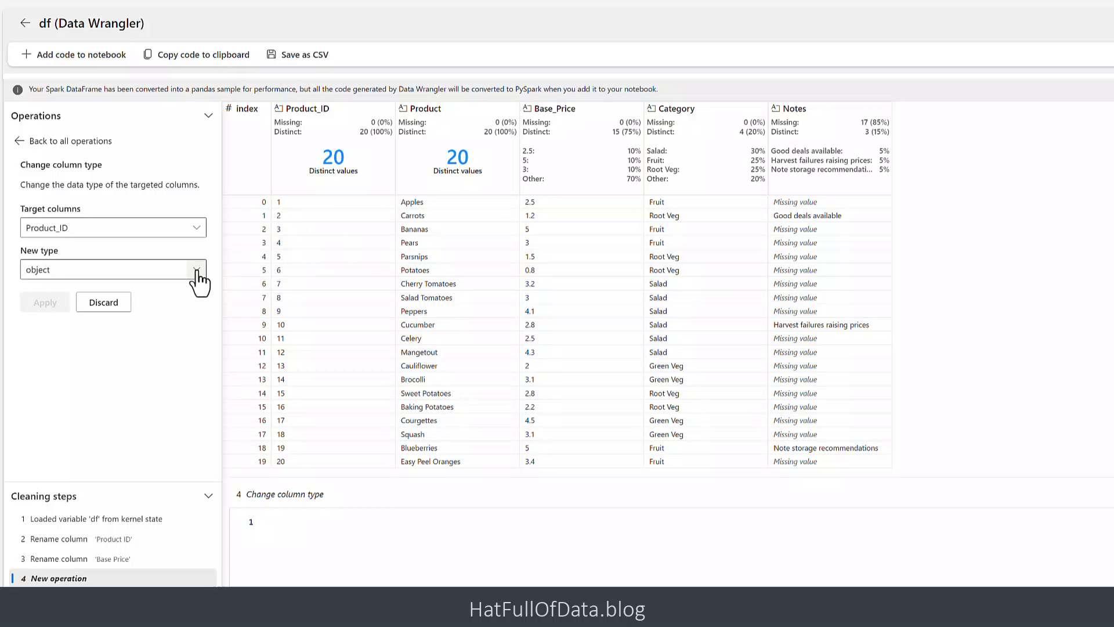
click(197, 270)
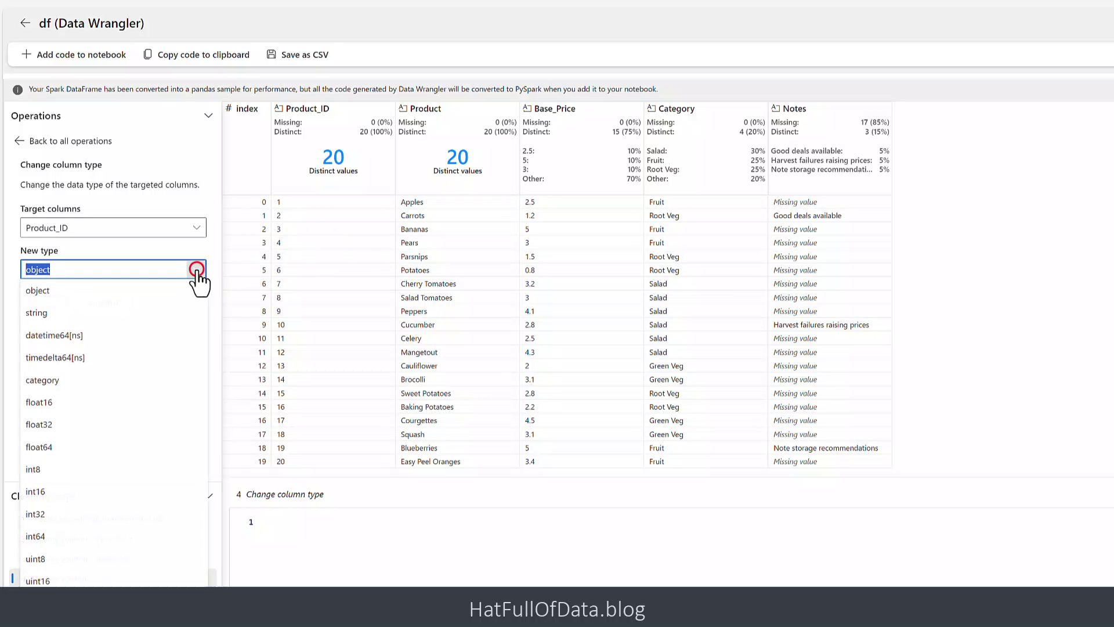
click(44, 542)
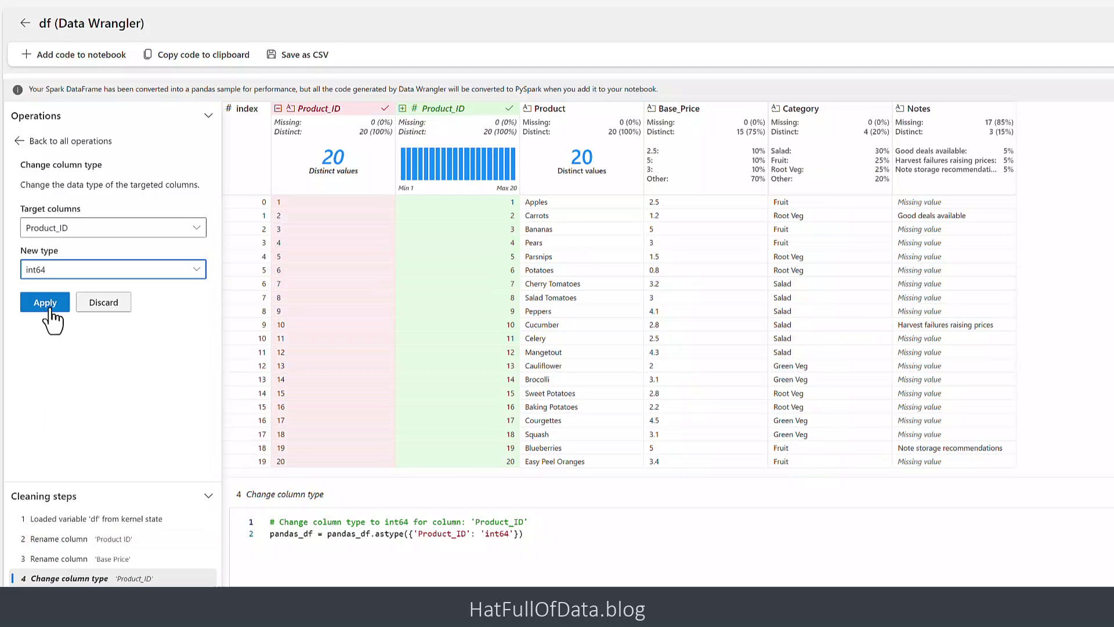
click(52, 307)
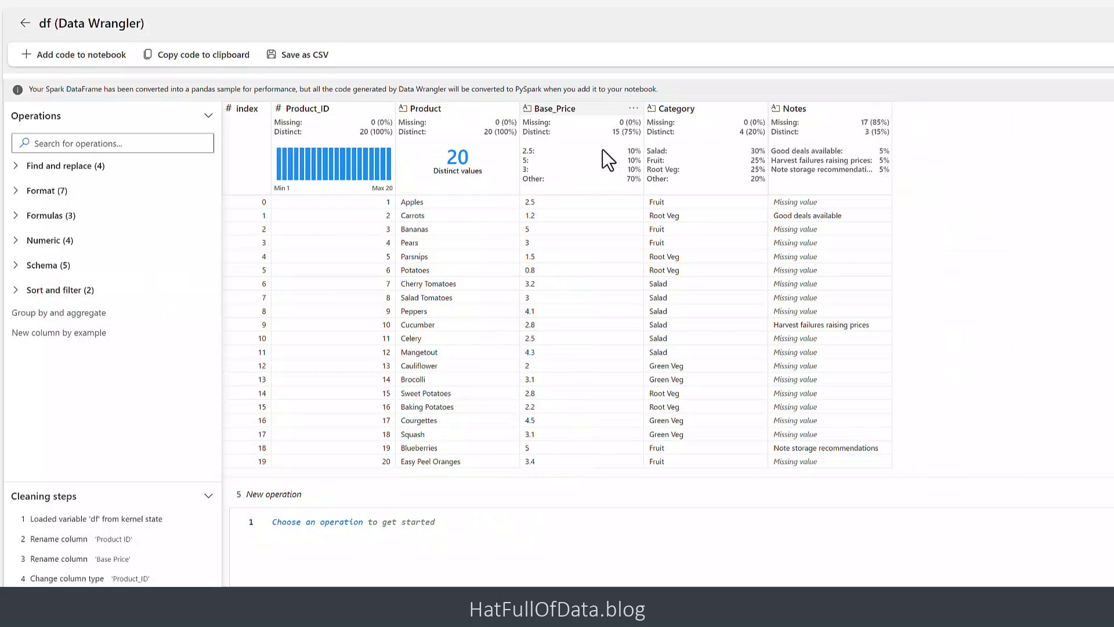
- Change the Base_Price column type to float64 and apply the operation
click(633, 109)
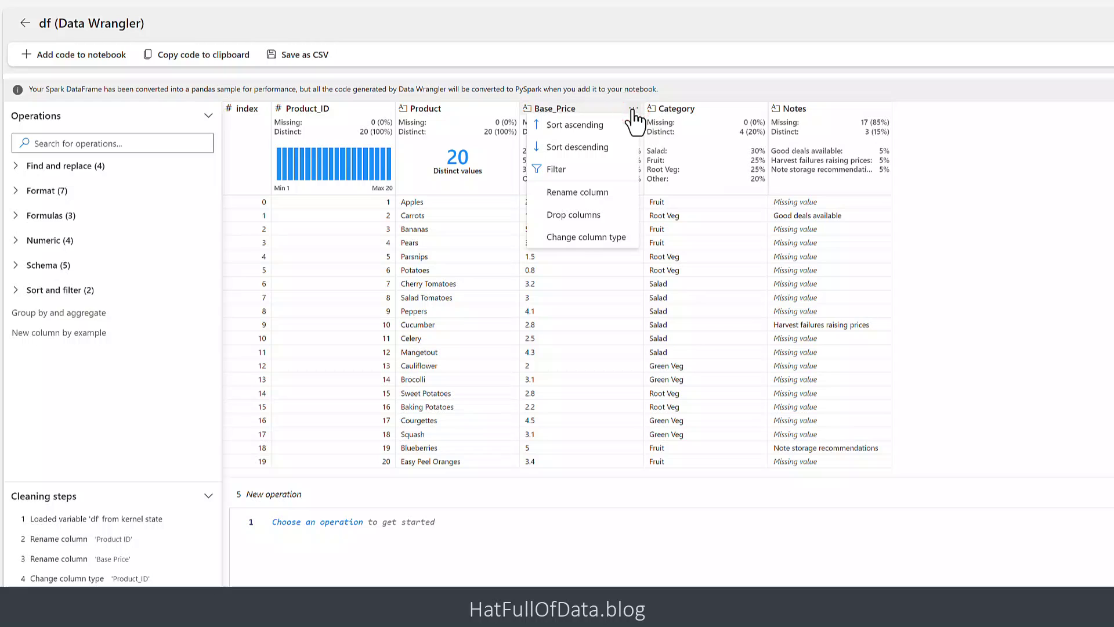
click(570, 237)
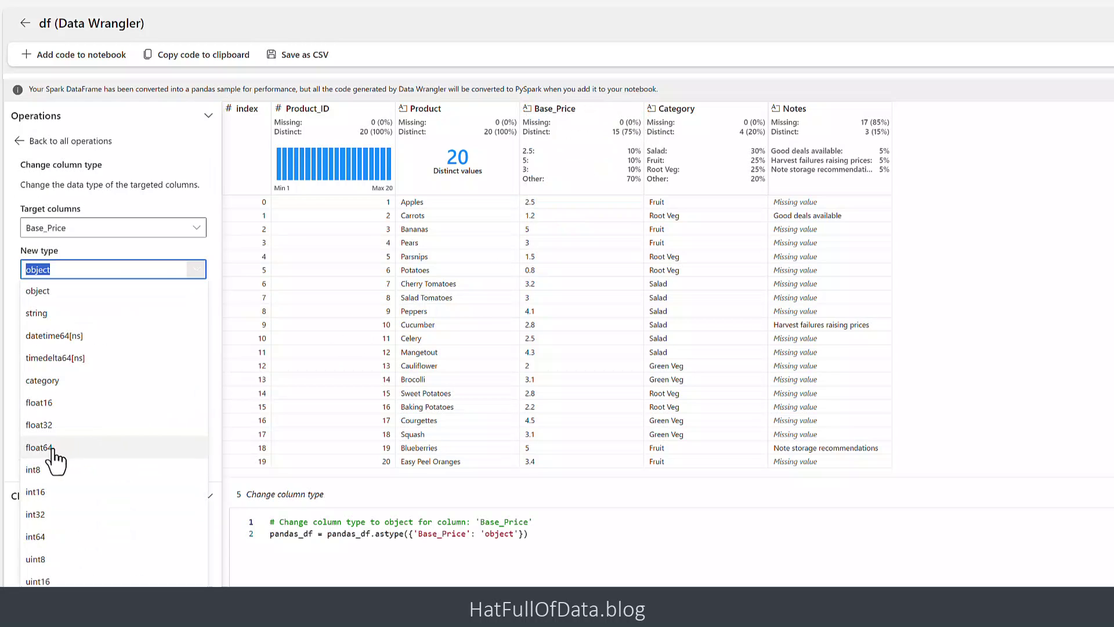
click(51, 448)
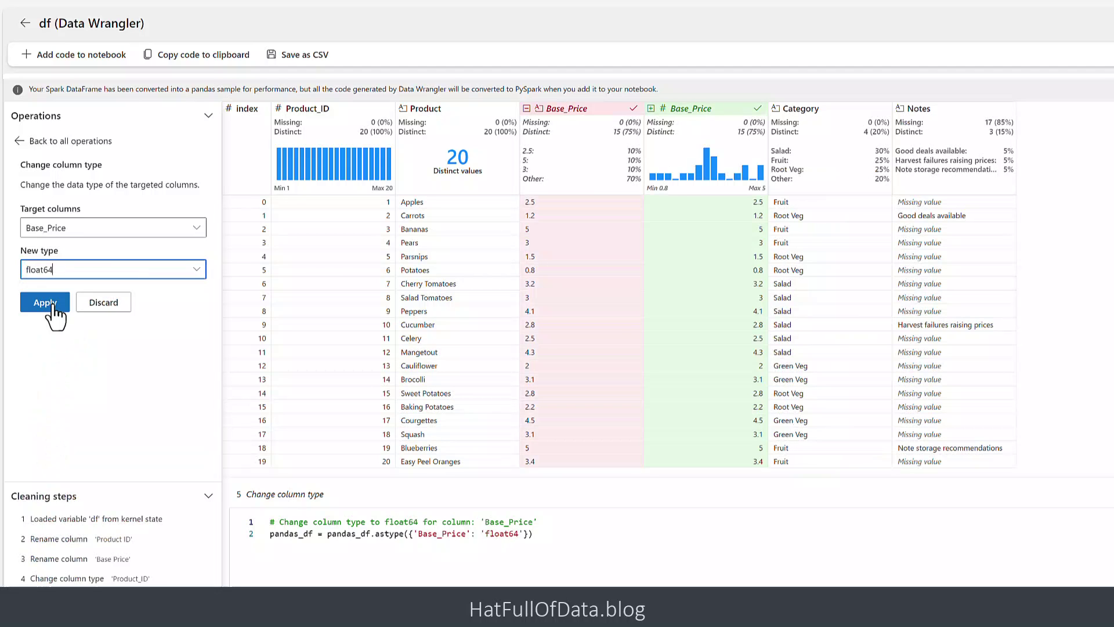
click(53, 304)
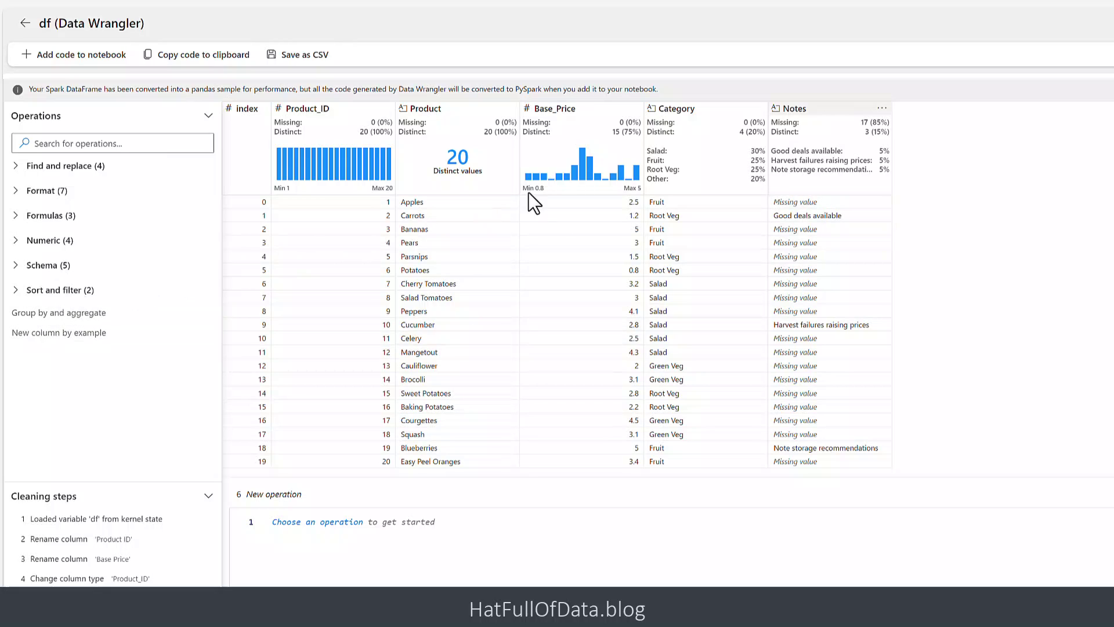
- Drop the Notes column from the DataFrame and apply the operation
click(881, 110)
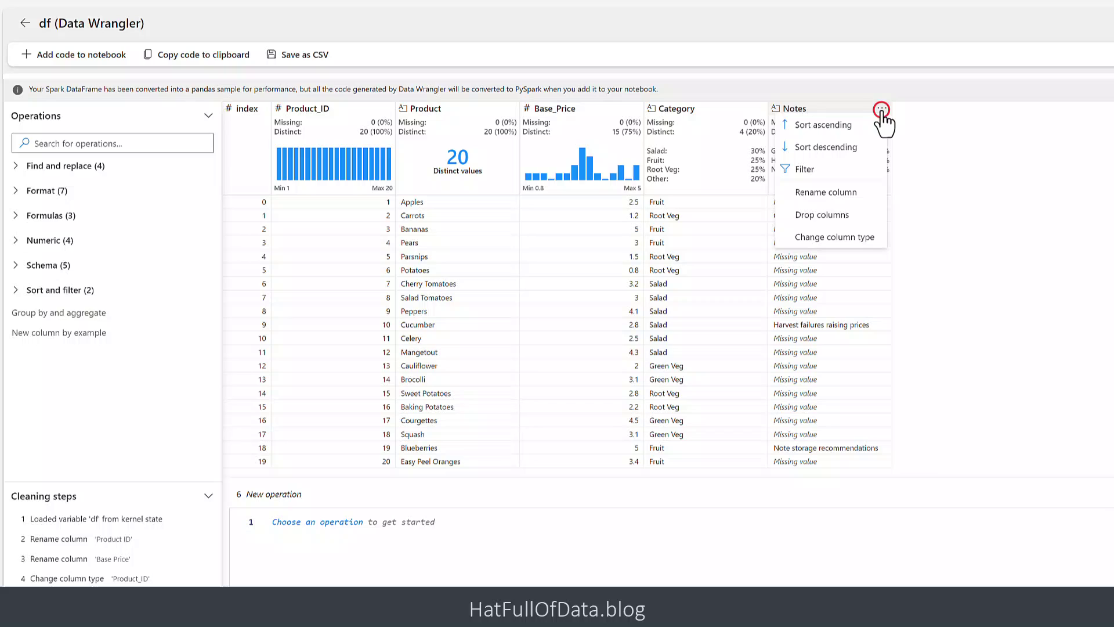
click(828, 217)
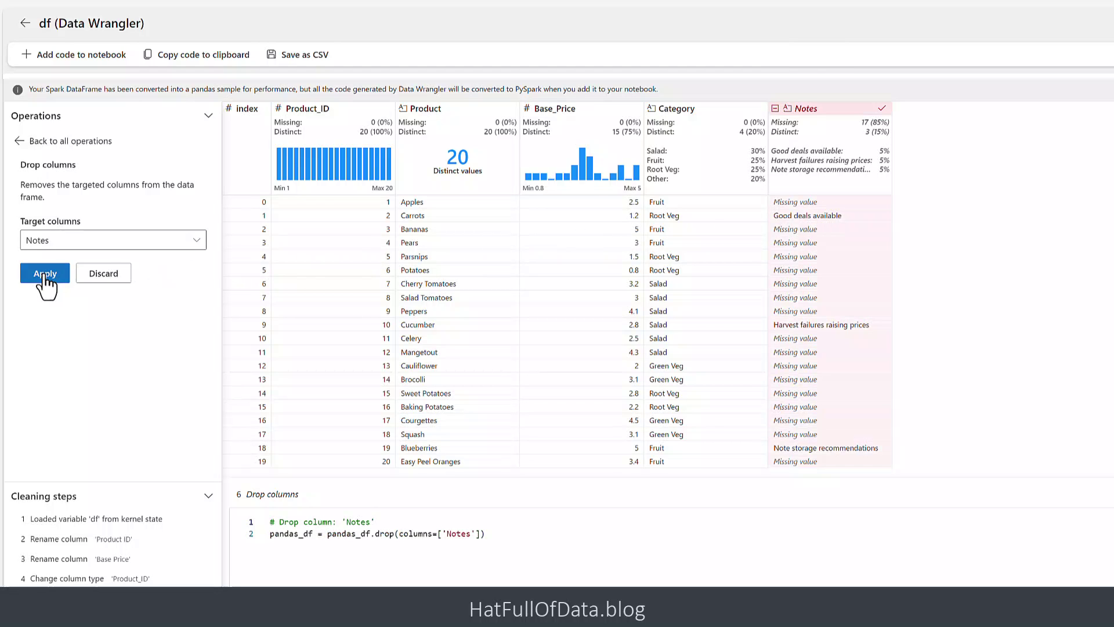
click(45, 273)
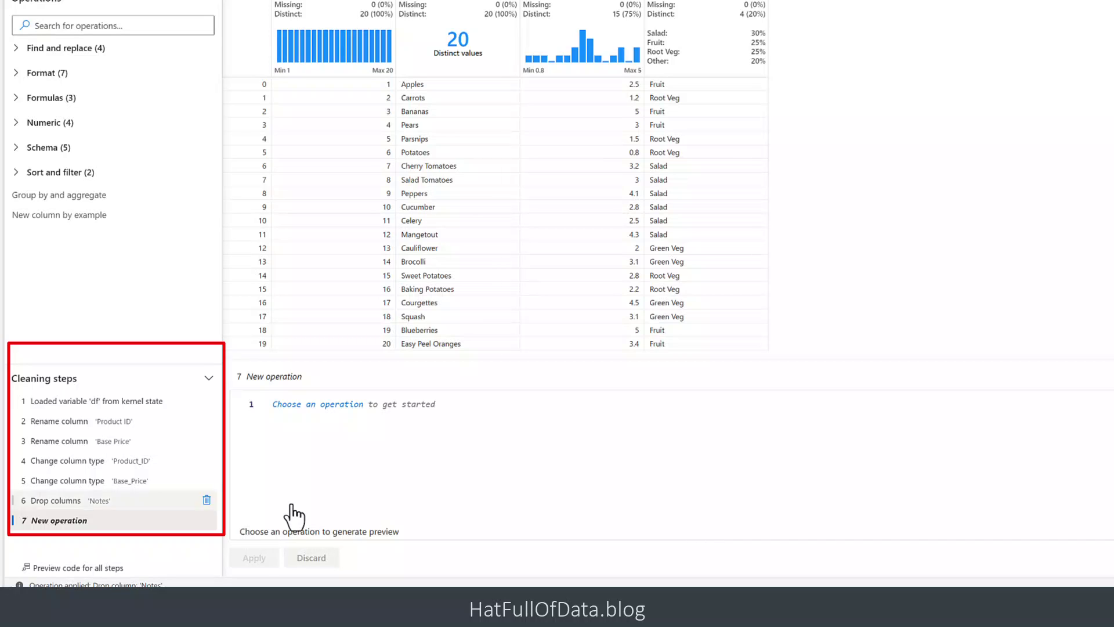
- Preview the code for all cleaning steps and add the generated PySpark code to the notebook
click(72, 567)
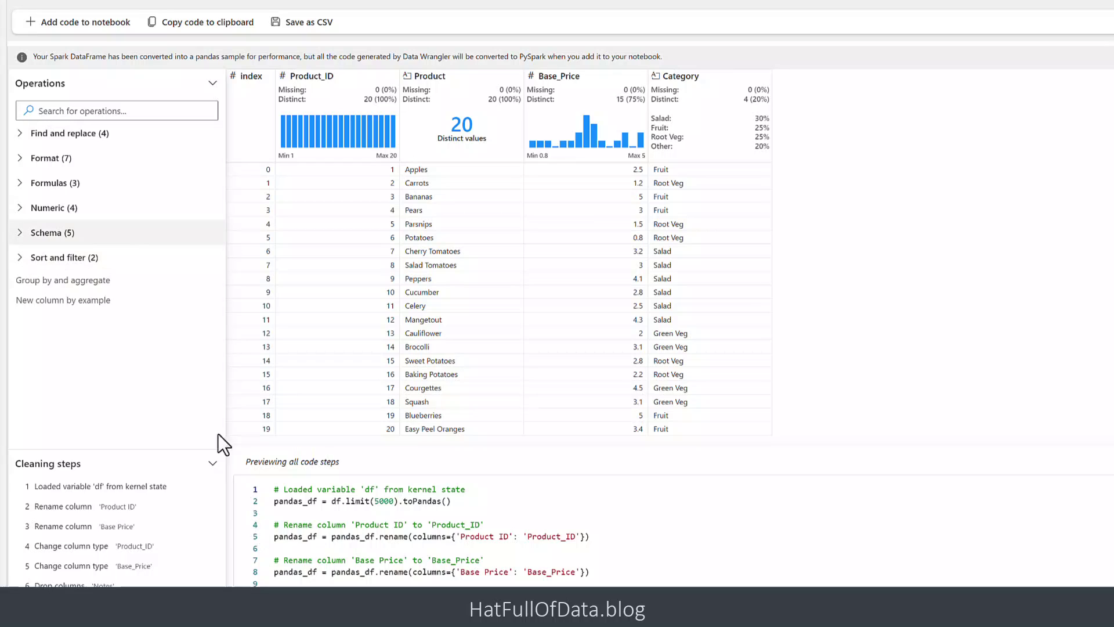
click(60, 23)
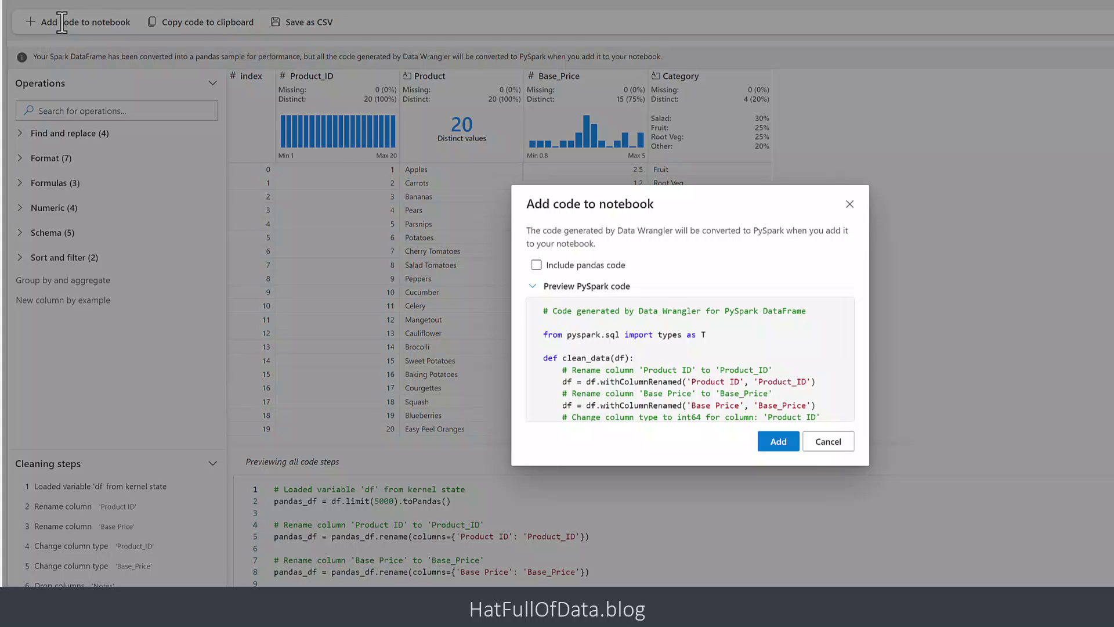
click(767, 448)
- Run the new clean_data cell and check the rows of the displayed df_clean table
scroll(767, 451, down, 5)
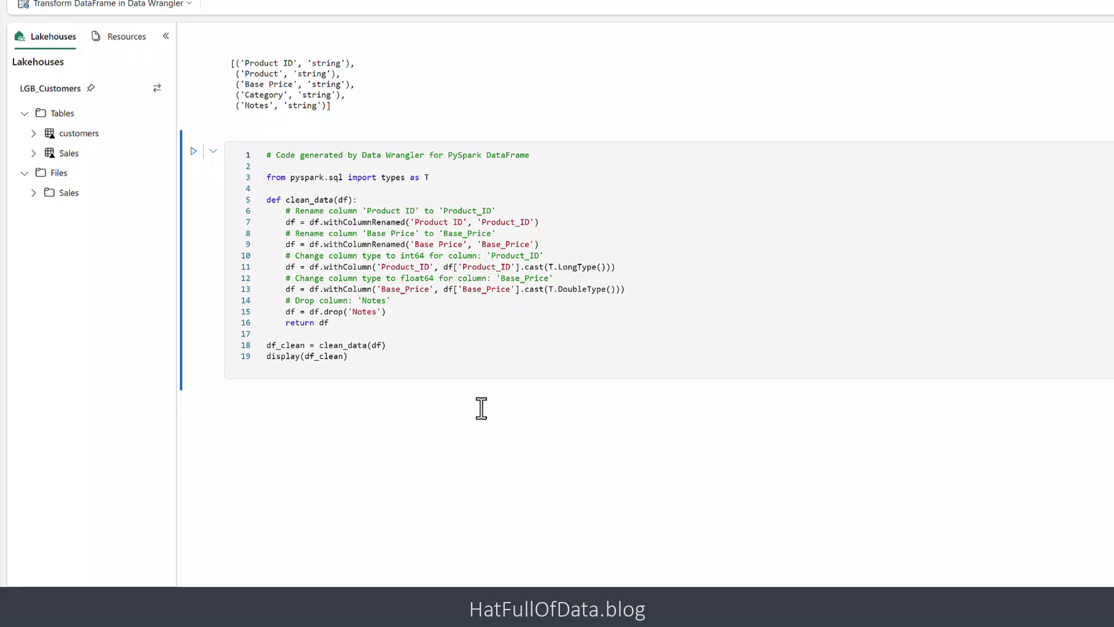
mouse_move(295, 380)
click(194, 152)
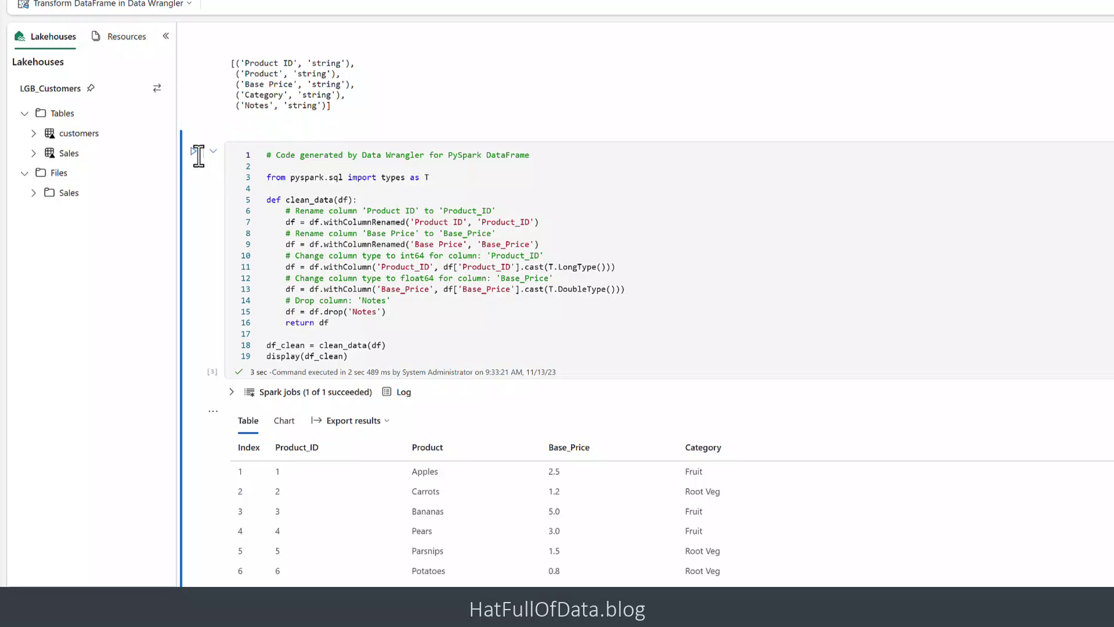
scroll(569, 395, down, 3)
scroll(568, 395, down, 2)
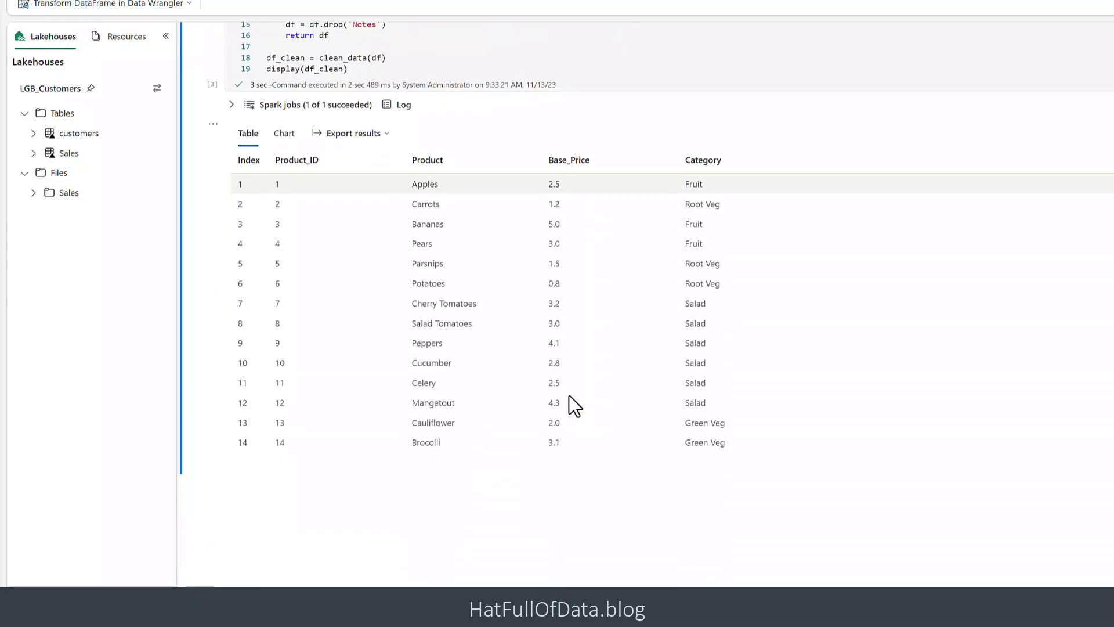
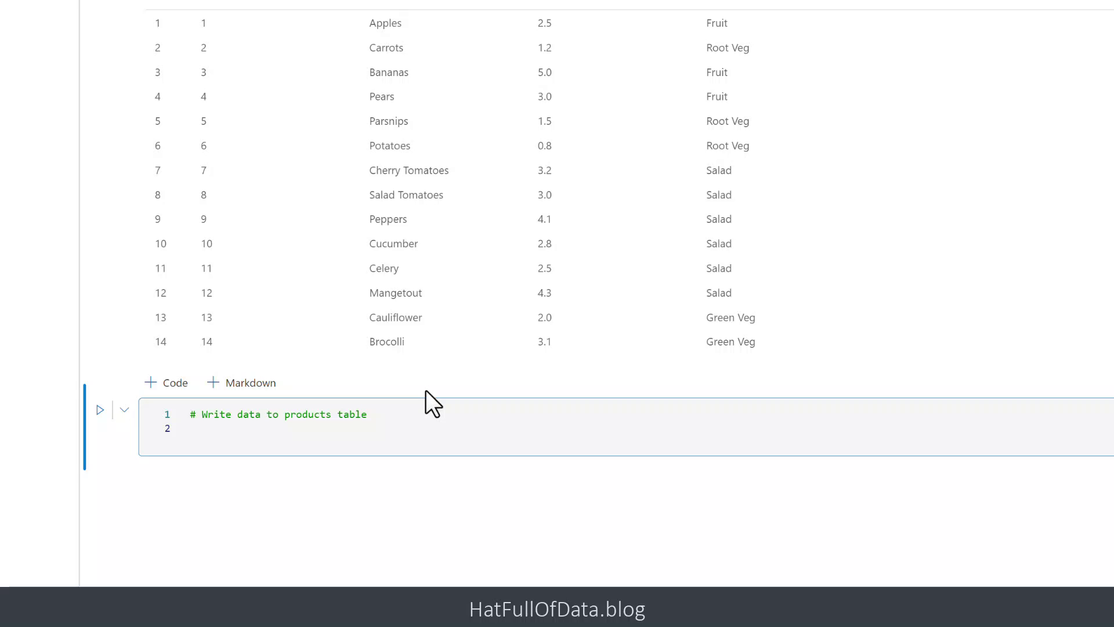
- Begin the line below the "# Write data to products table" comment with df_clean.write
text(df)
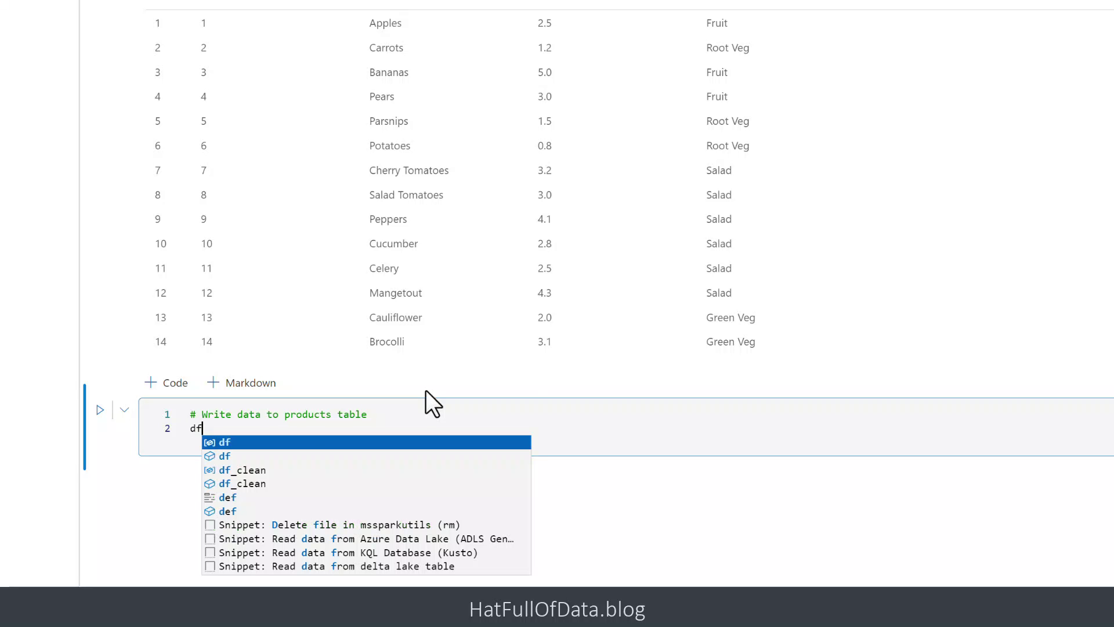
key(Down)
key(Down)
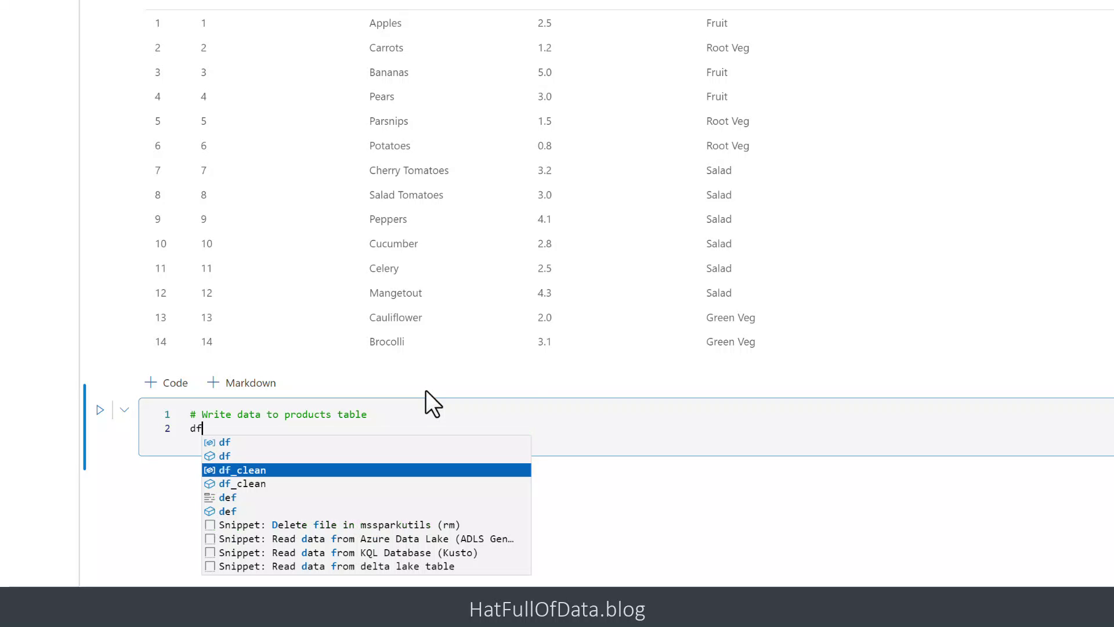
key(Tab)
text(.)
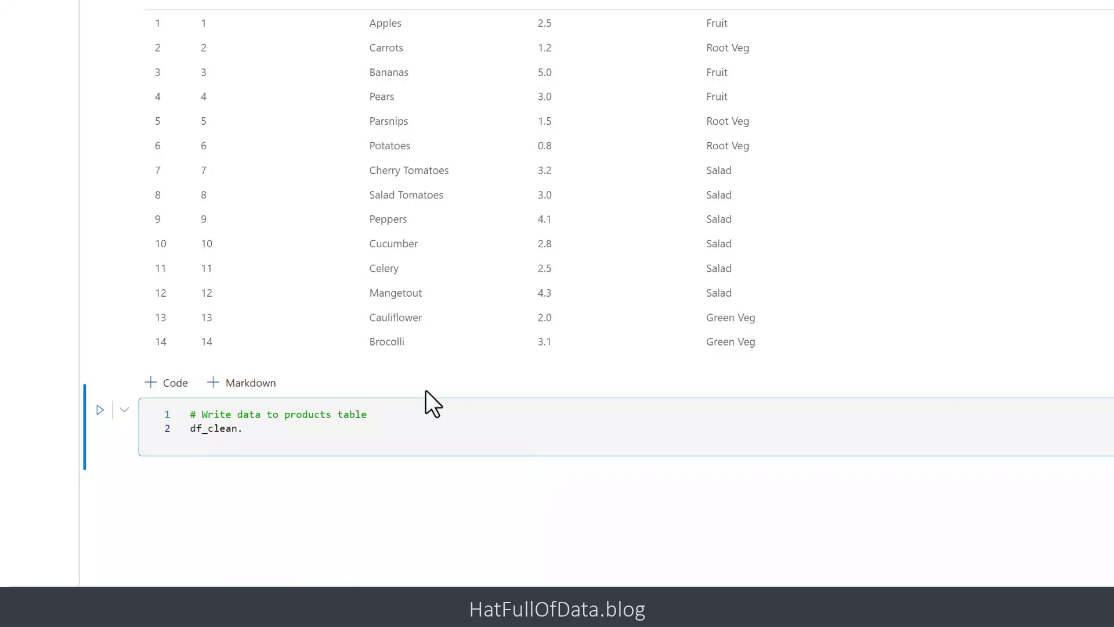
key(ctrl+space)
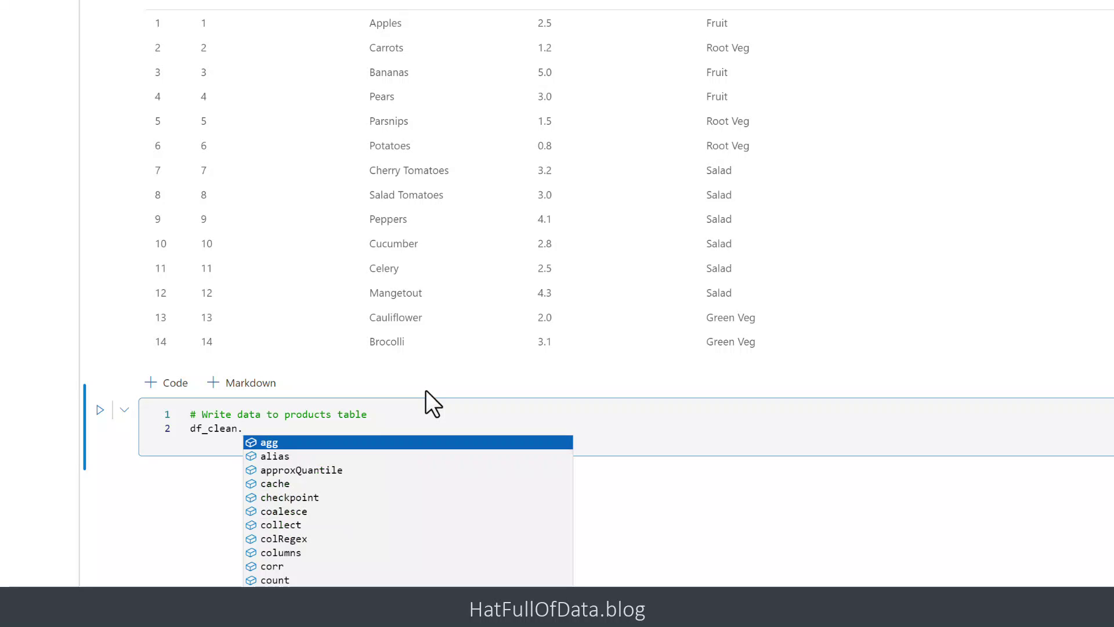
text(wr)
key(Tab)
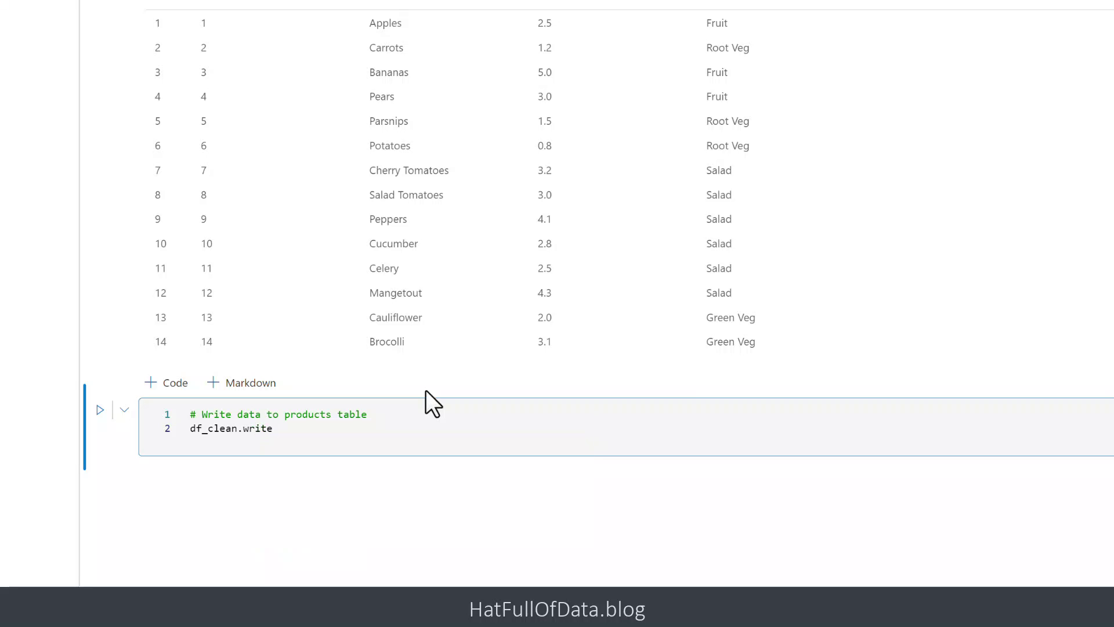
- Extend the write statement with .format("delta").mode("overwrite")
text(.fo)
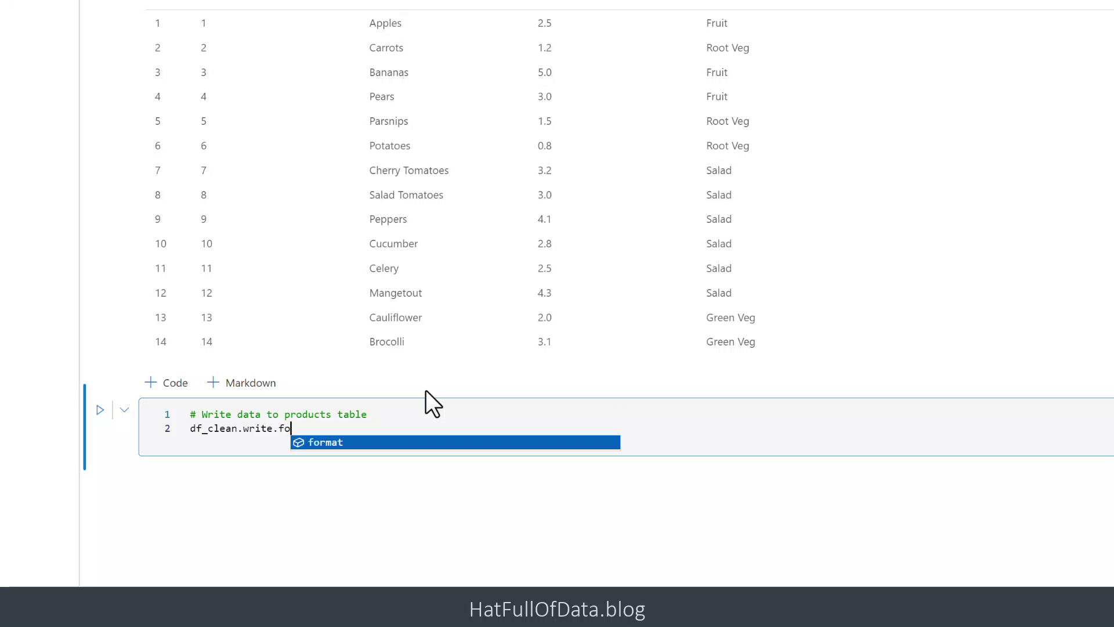
key(Tab)
text(()
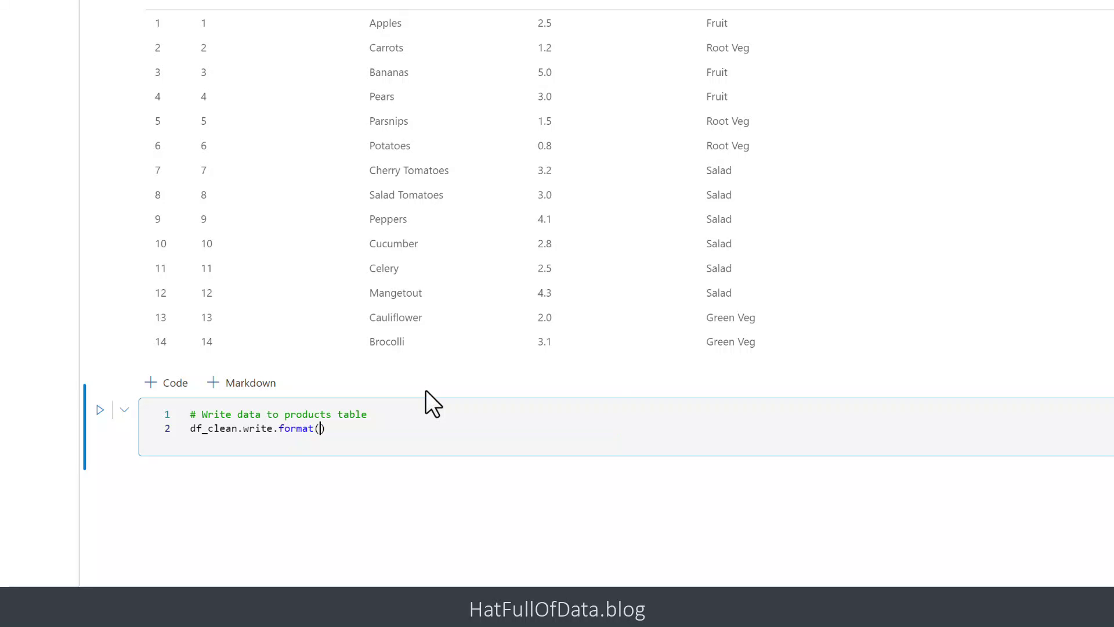
text("delta)
key(Right)
key(Right)
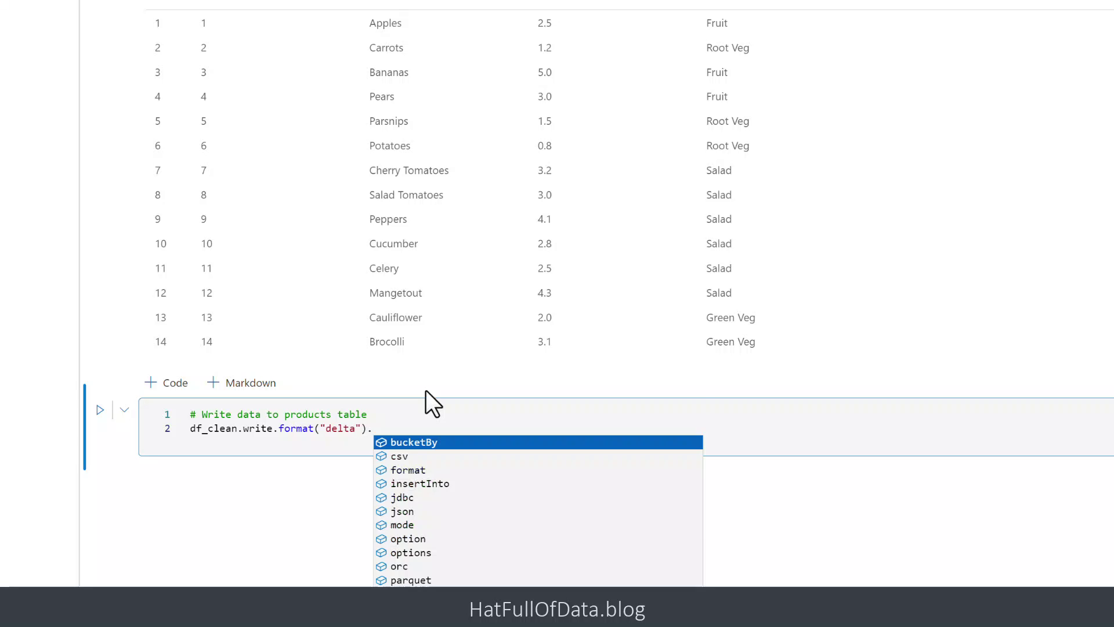
text(.mode)
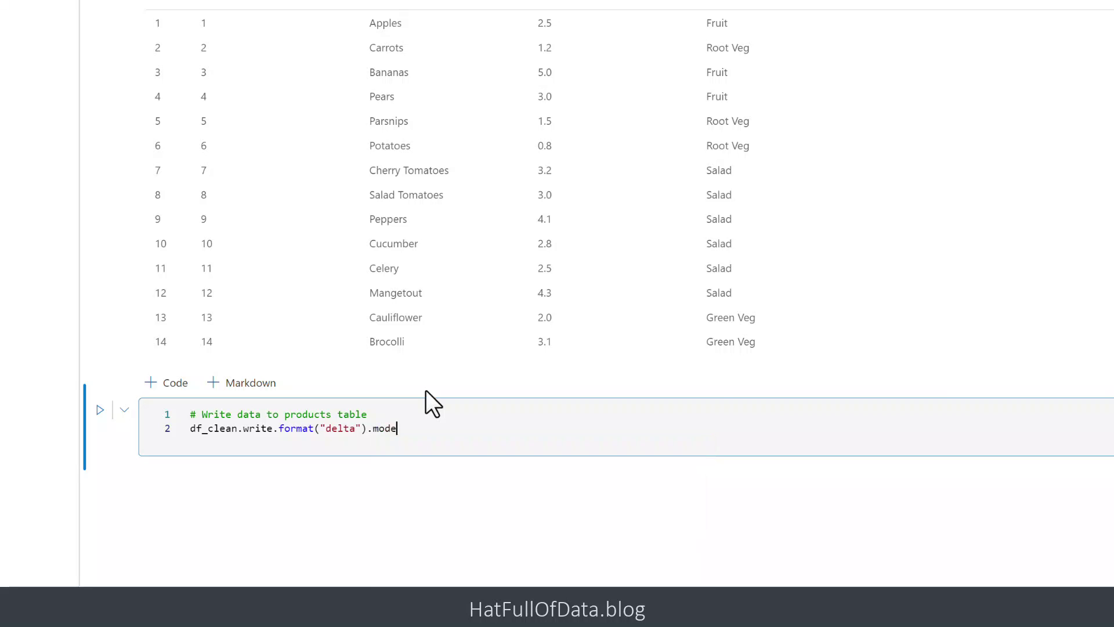
text(("overwrite)
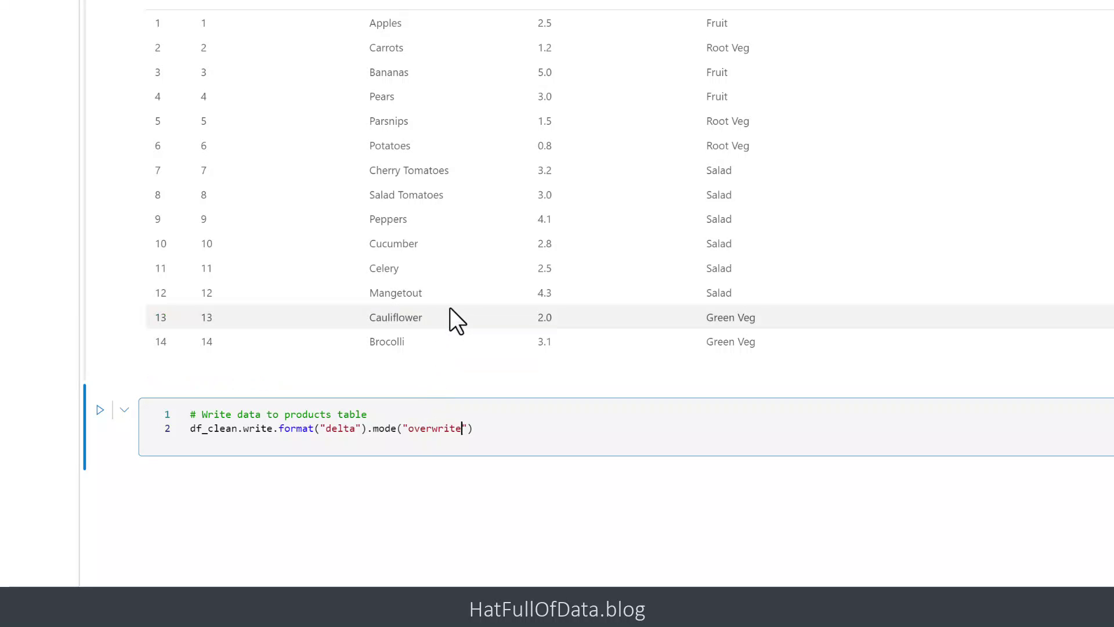
key(End)
- Complete the write statement with .saveAsTable("products")
text(.sa)
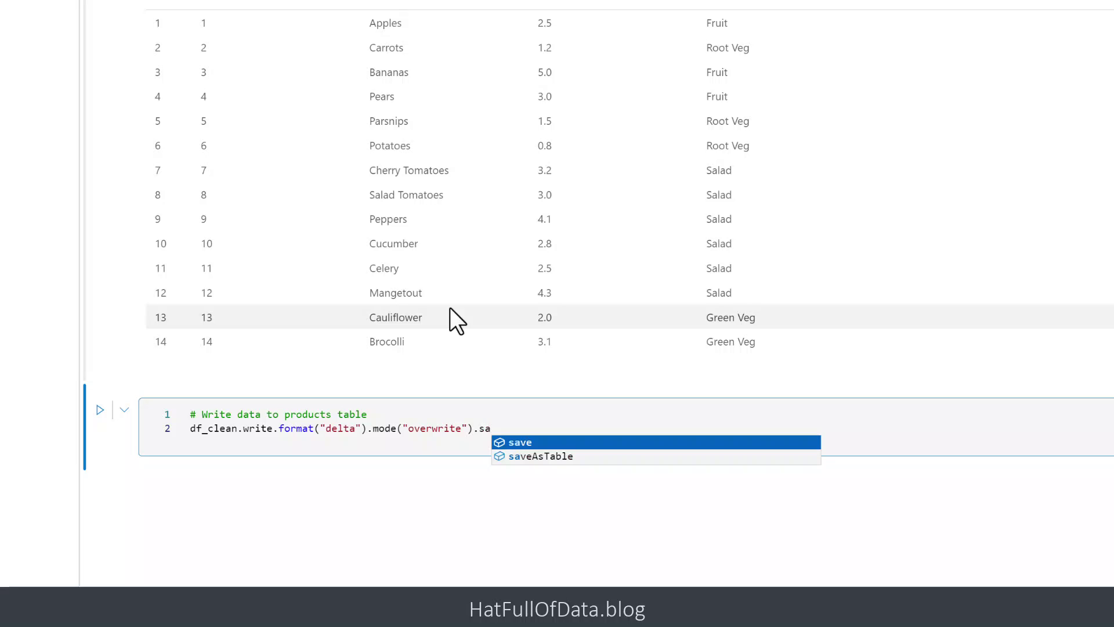
key(Down)
key(Tab)
text(()
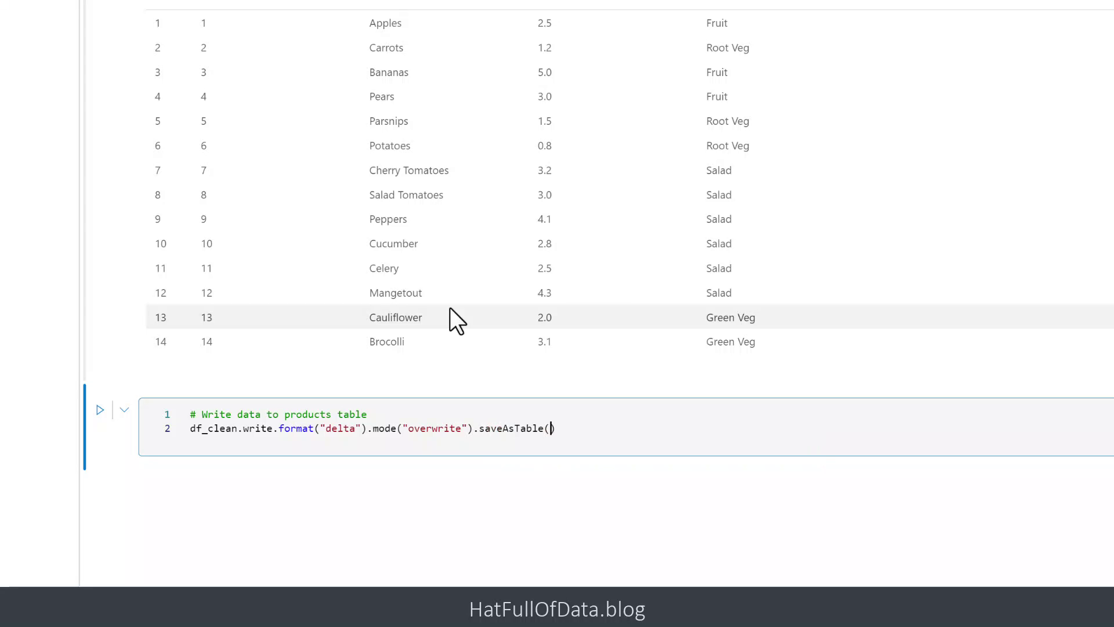
text("products)
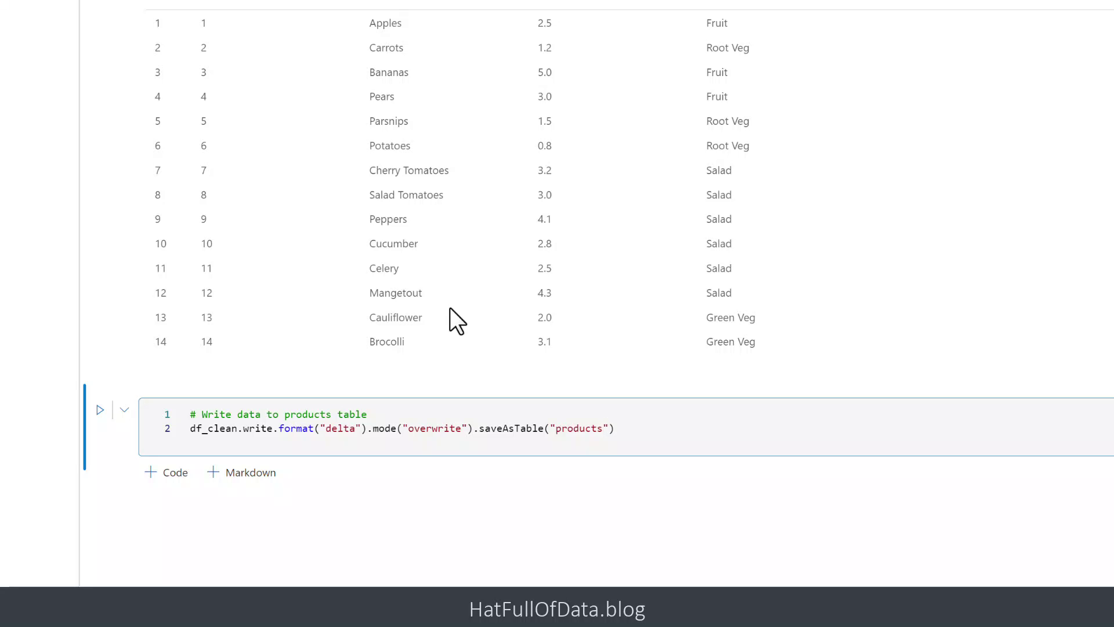
- Run the write cell and open the products table in the LGB_Customers lakehouse
click(100, 410)
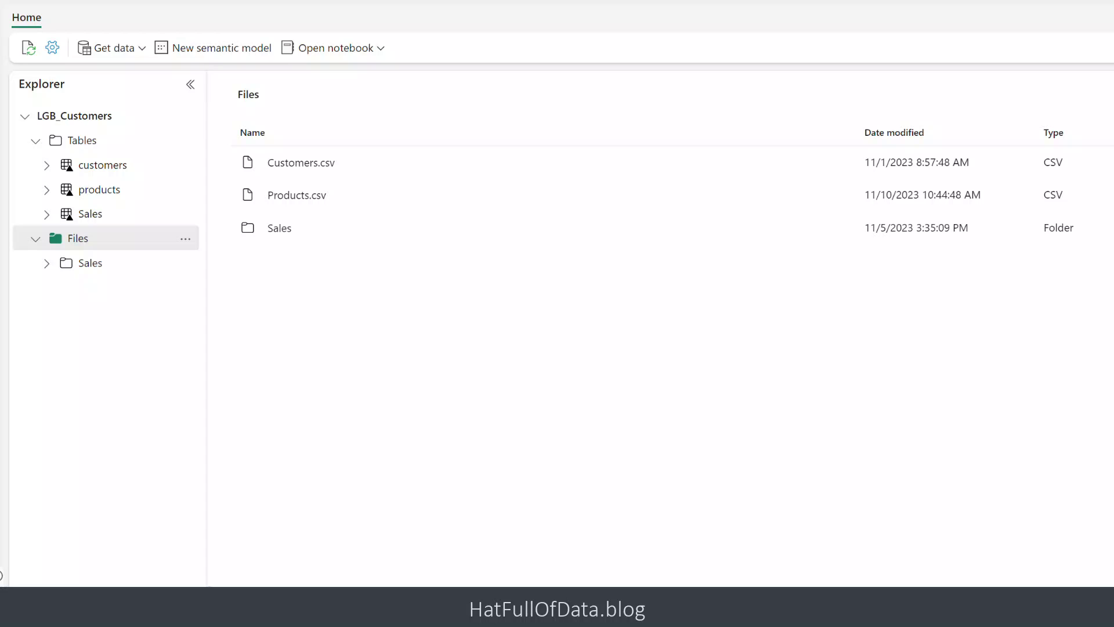
click(109, 191)
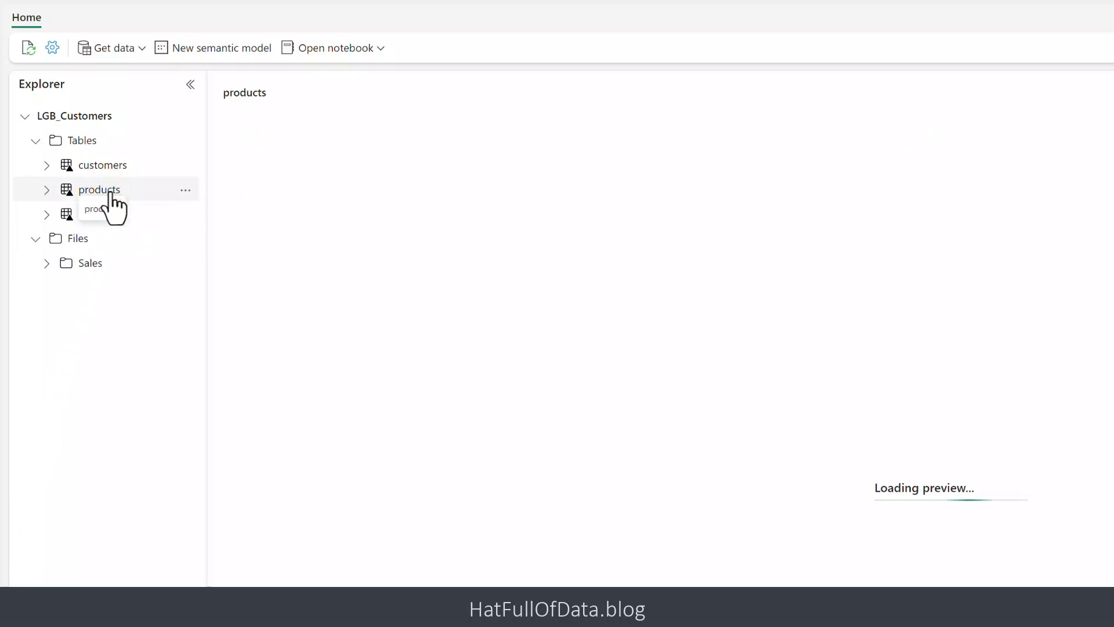